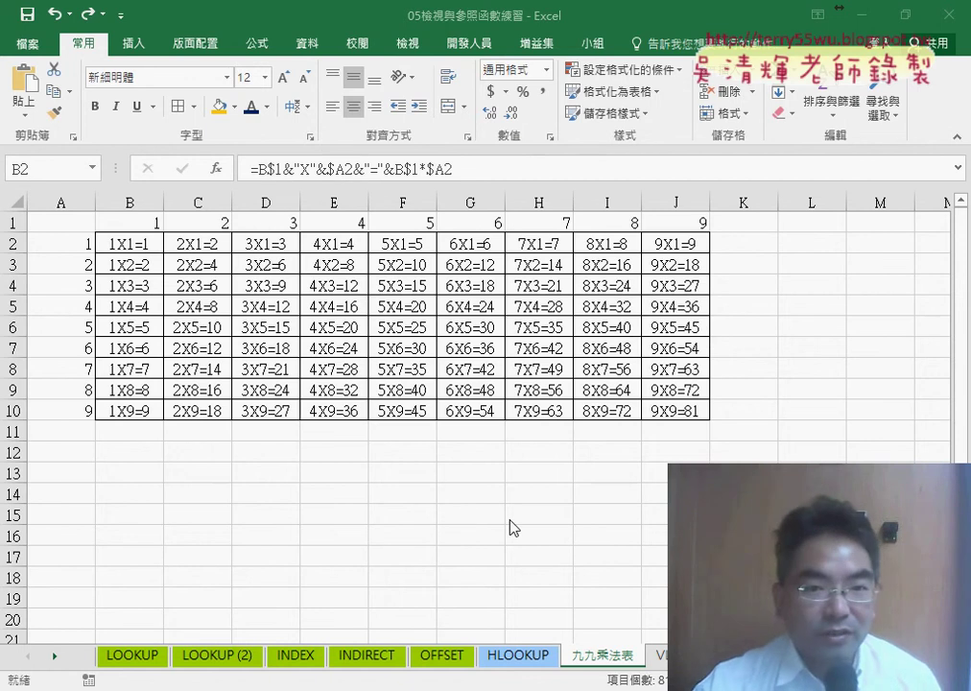
Undo back to B2's relative formula =B1&"X"&A2&"="&B1*A2, leaving #VALUE! errors in B3:B10
{"action": "key", "text": "ctrl+shift+End"}
{"action": "left_click", "coordinate": [119, 244]}
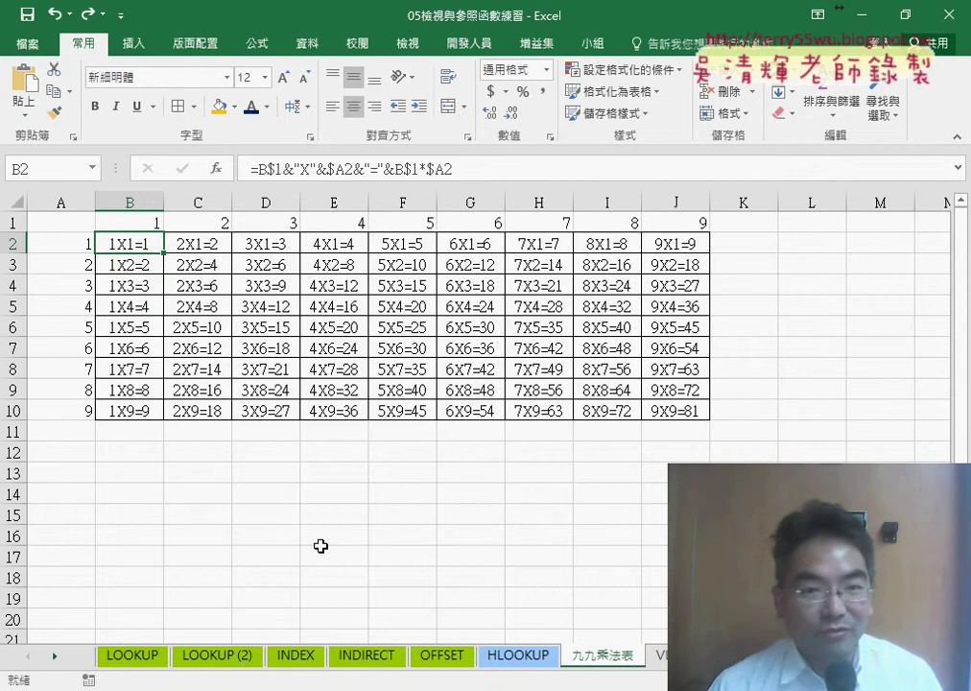
{"action": "key", "text": "ctrl+z"}
{"action": "key", "text": "ctrl+z"}
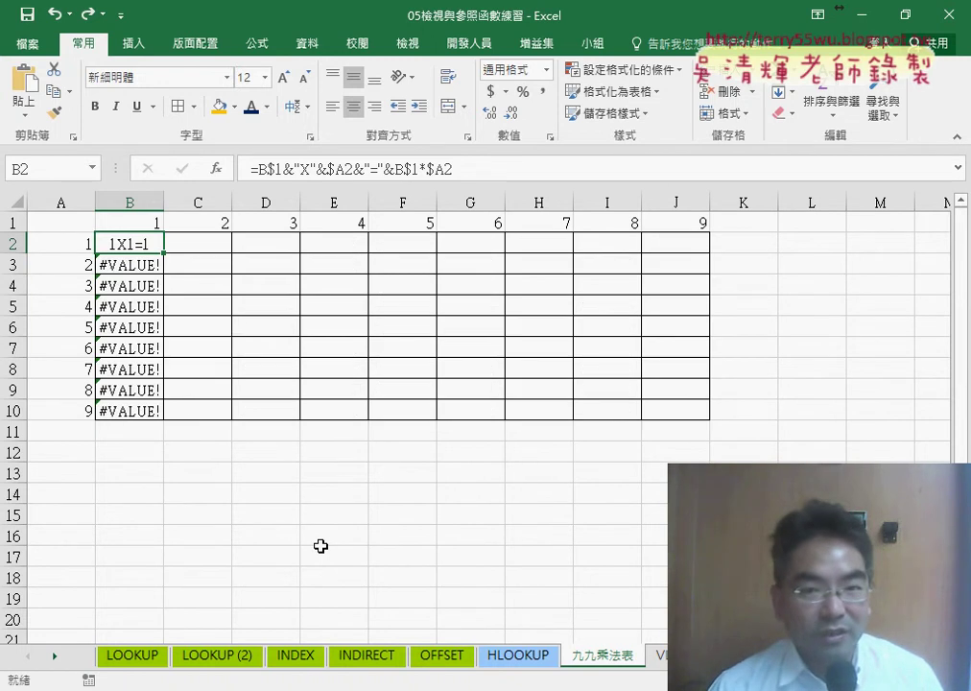
{"action": "key", "text": "ctrl+z"}
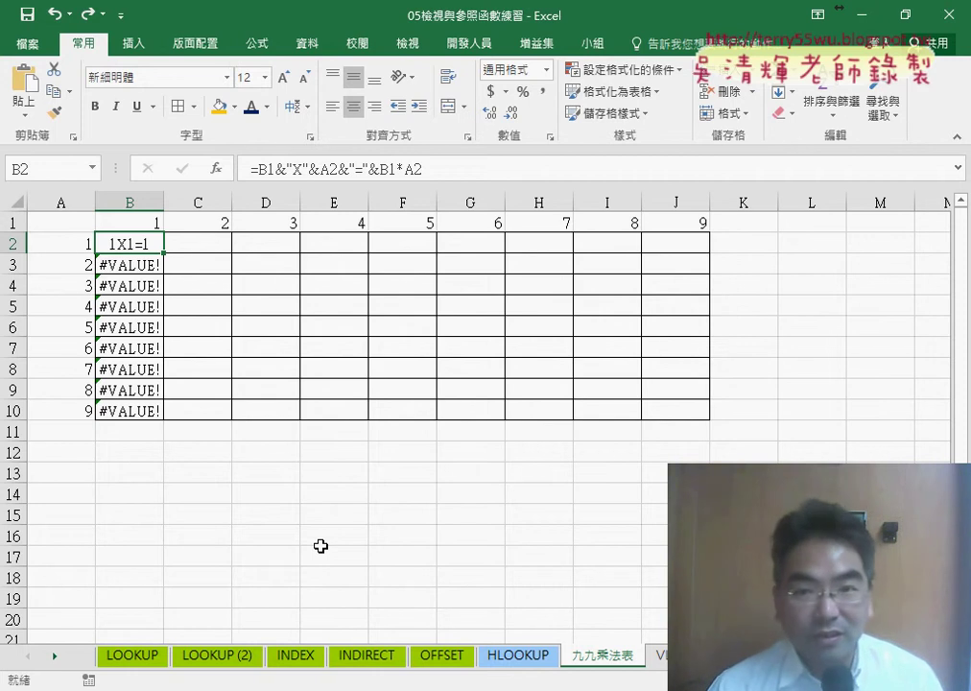
{"action": "key", "text": "ctrl+y"}
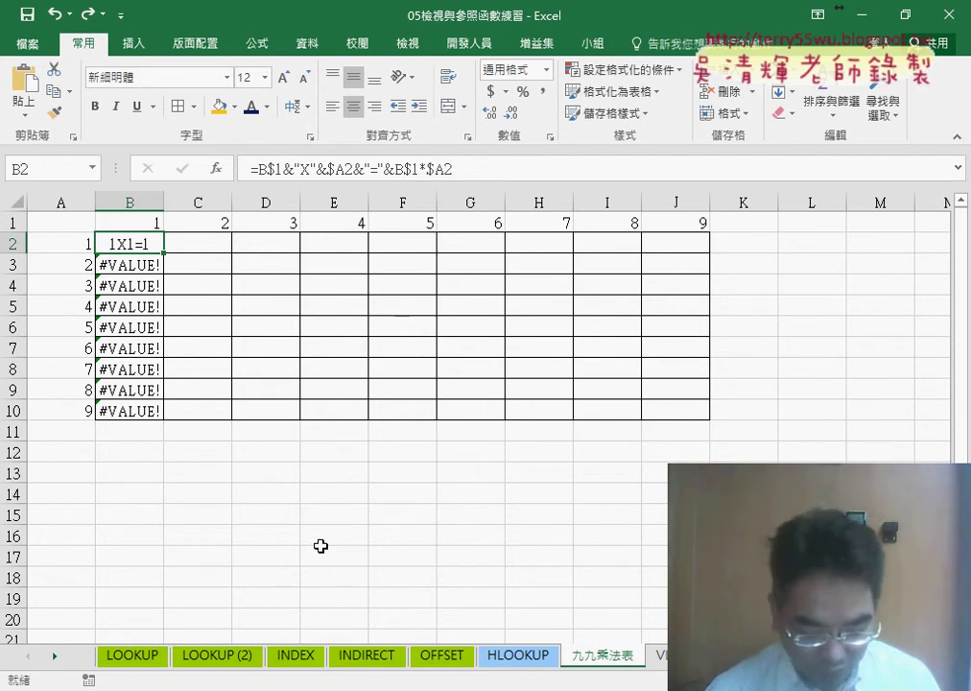
{"action": "key", "text": "ctrl+z"}
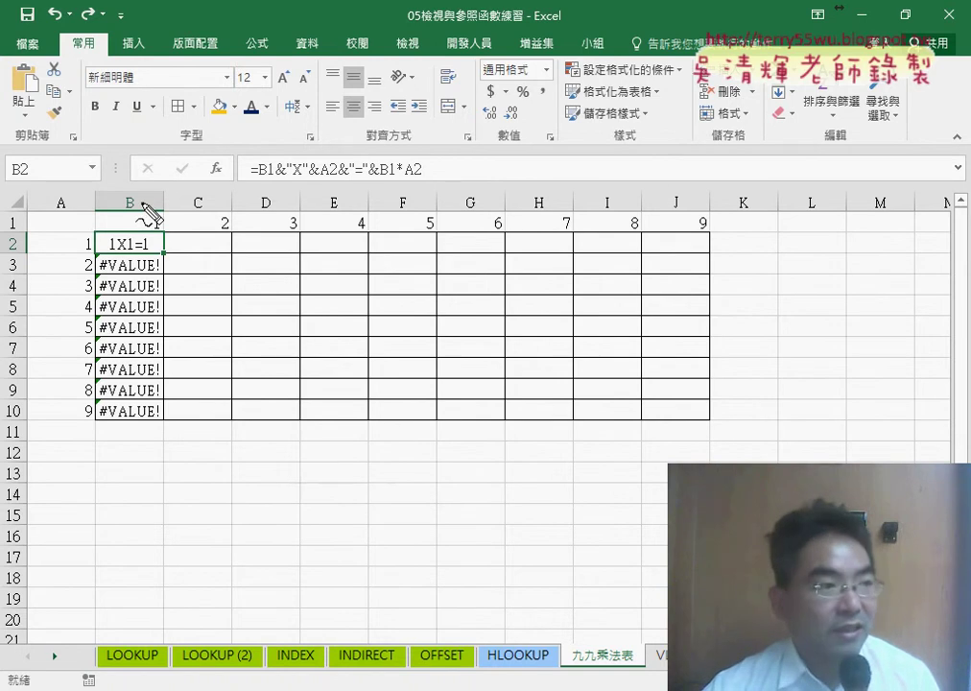
{"action": "mouse_move", "coordinate": [14, 235]}
{"action": "left_mouse_down"}
{"action": "mouse_move", "coordinate": [8, 211]}
{"action": "mouse_move", "coordinate": [13, 234]}
{"action": "mouse_move", "coordinate": [56, 213]}
{"action": "left_mouse_up"}
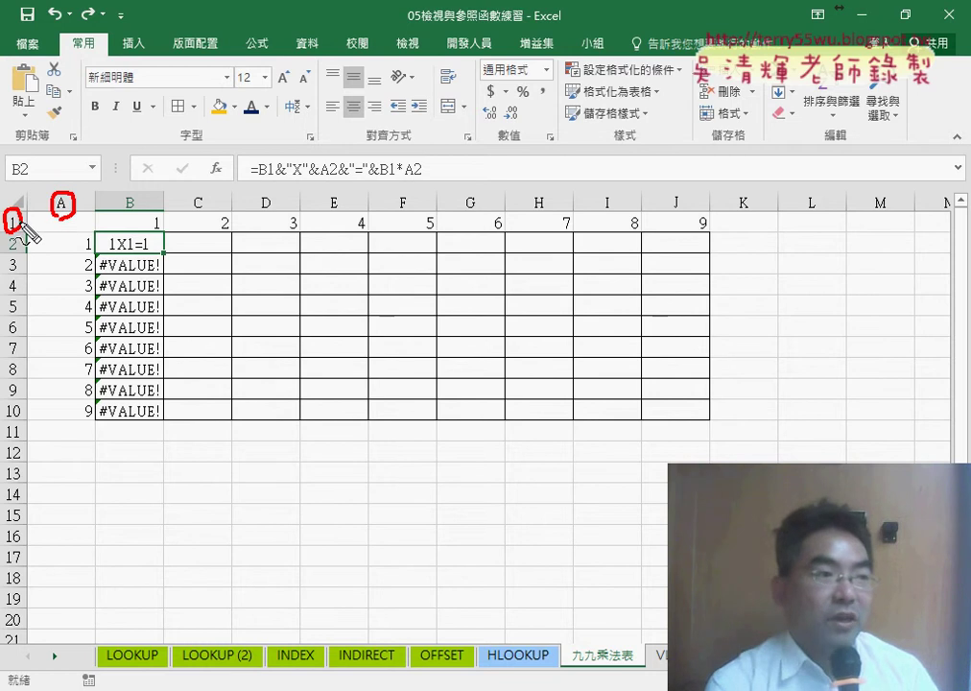
{"action": "mouse_move", "coordinate": [43, 226]}
{"action": "left_mouse_down"}
{"action": "mouse_move", "coordinate": [107, 228]}
{"action": "mouse_move", "coordinate": [60, 246]}
{"action": "mouse_move", "coordinate": [62, 256]}
{"action": "left_mouse_up"}
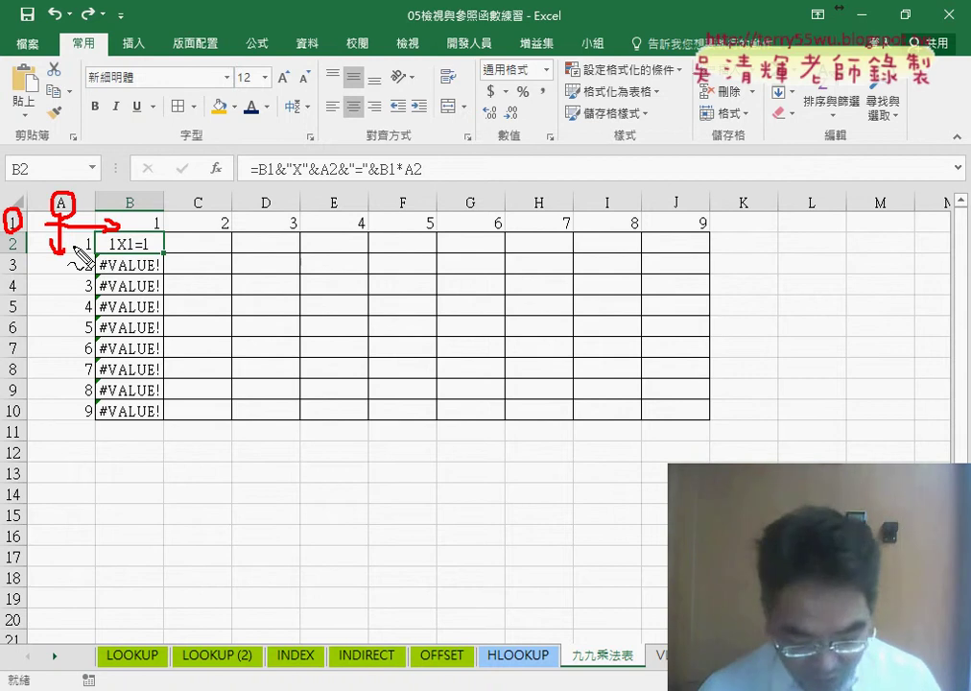
{"action": "key", "text": "Escape"}
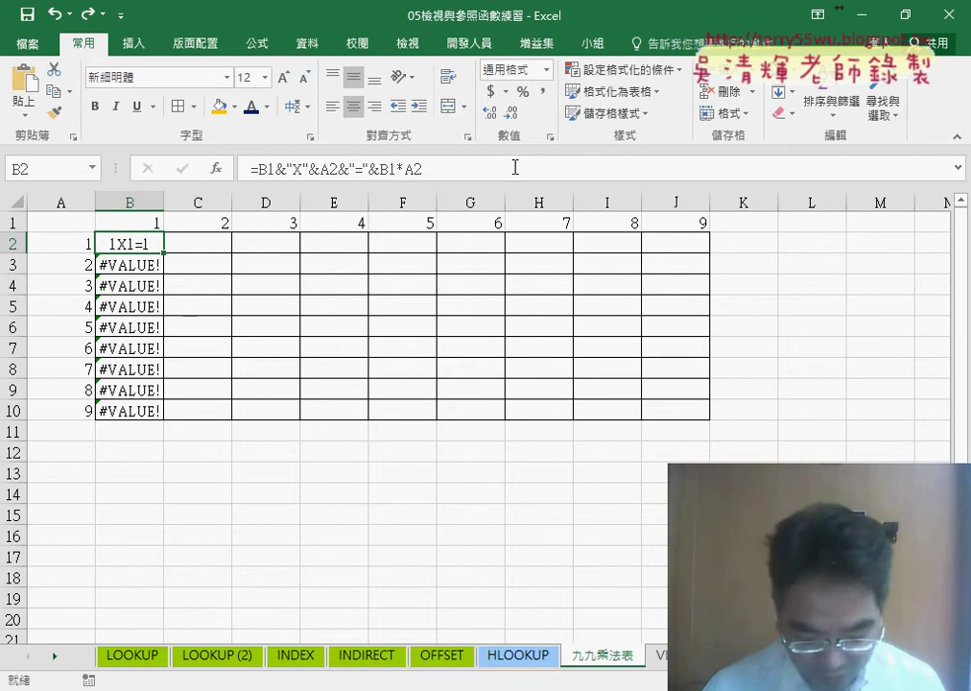
Change B2 to =B$1&"X"&$A2&"="&B$1*$A2 and fill it through B2:J10
{"action": "left_click", "coordinate": [274, 169]}
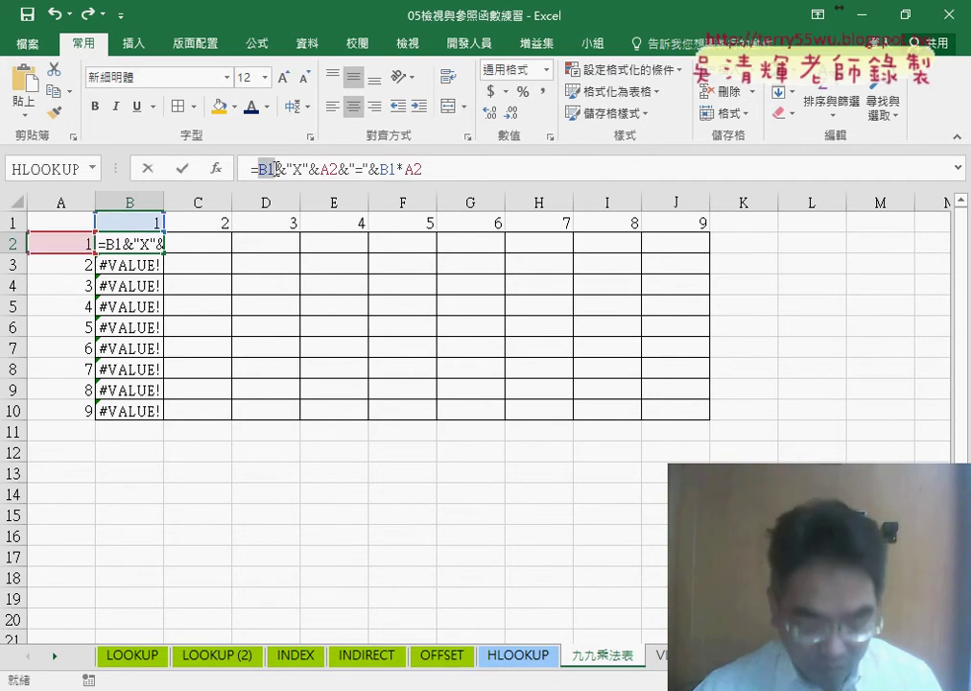
{"action": "left_click_drag", "start_coordinate": [276, 169], "coordinate": [274, 168]}
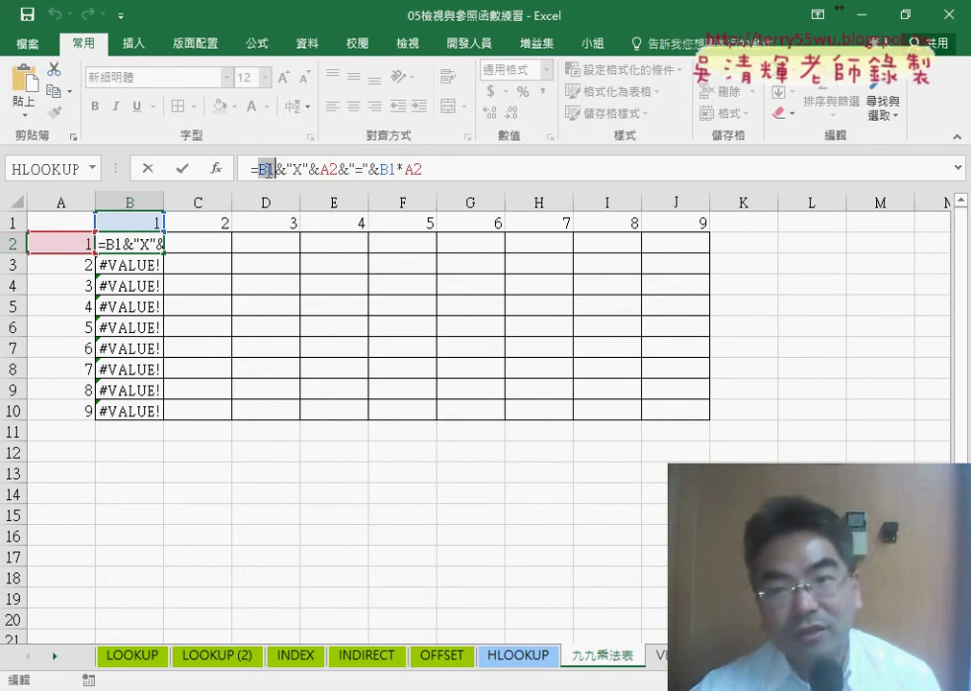
{"action": "left_click", "coordinate": [326, 174]}
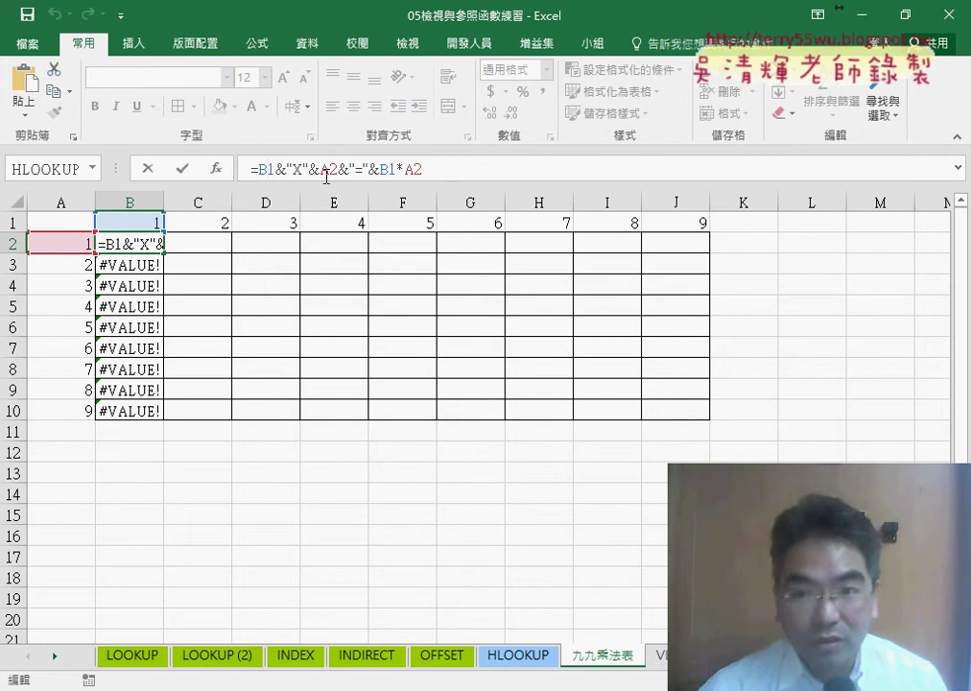
{"action": "type", "text": "$"}
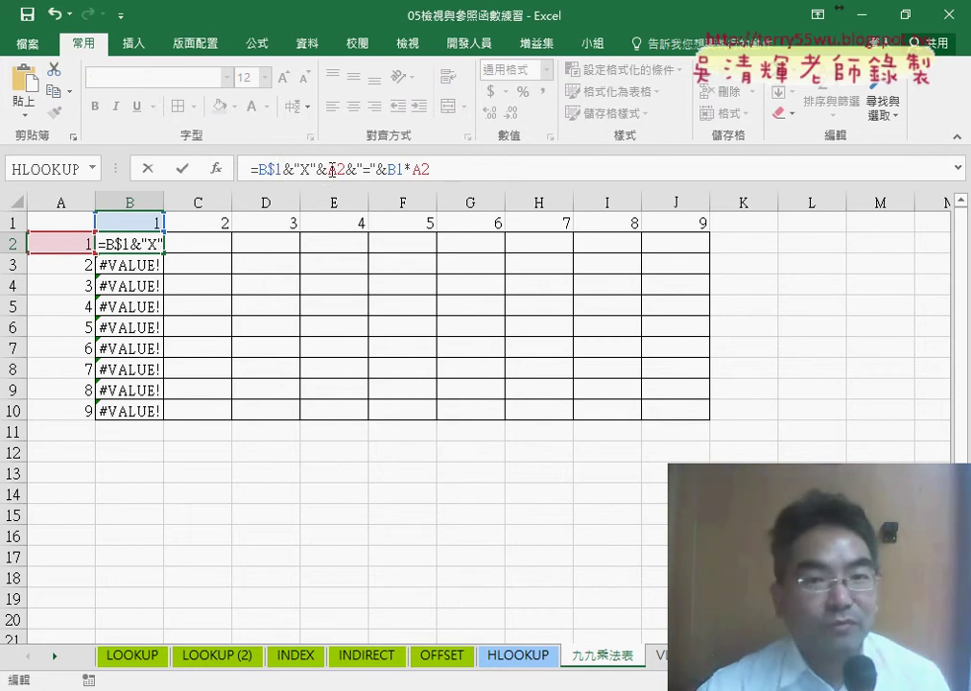
{"action": "key", "text": "Right"}
{"action": "key", "text": "Right"}
{"action": "key", "text": "Right"}
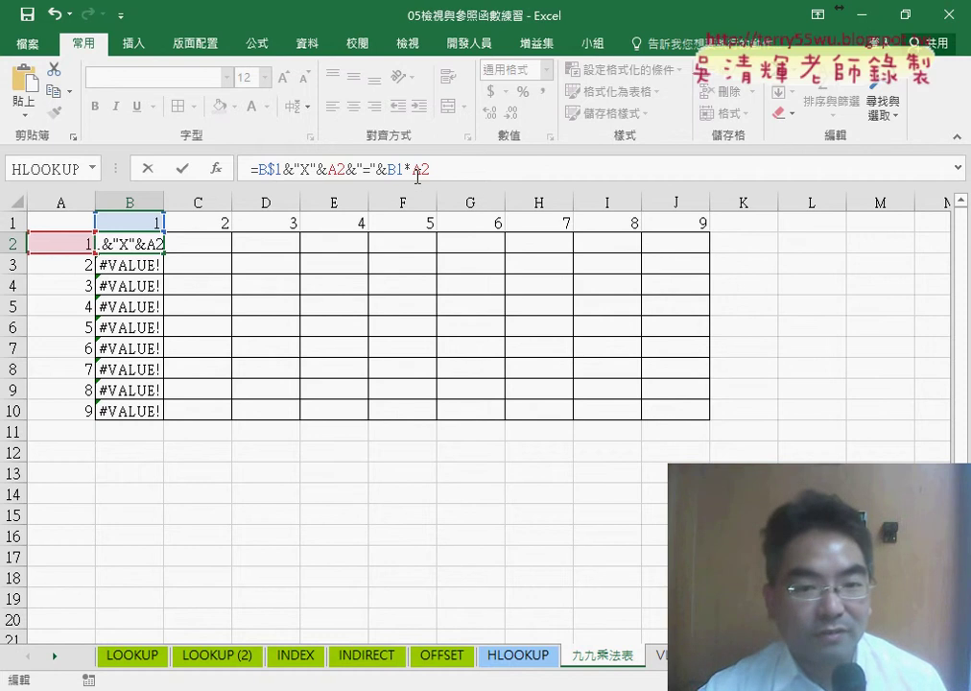
{"action": "type", "text": "$"}
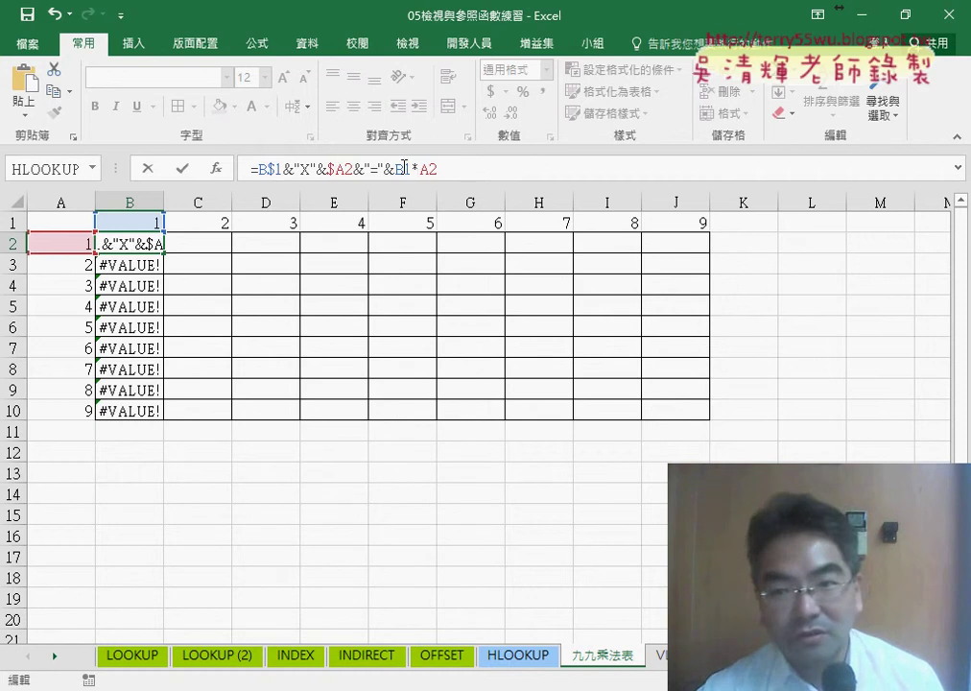
{"action": "key", "text": "Right"}
{"action": "key", "text": "Right"}
{"action": "key", "text": "Right"}
{"action": "type", "text": "$1*"}
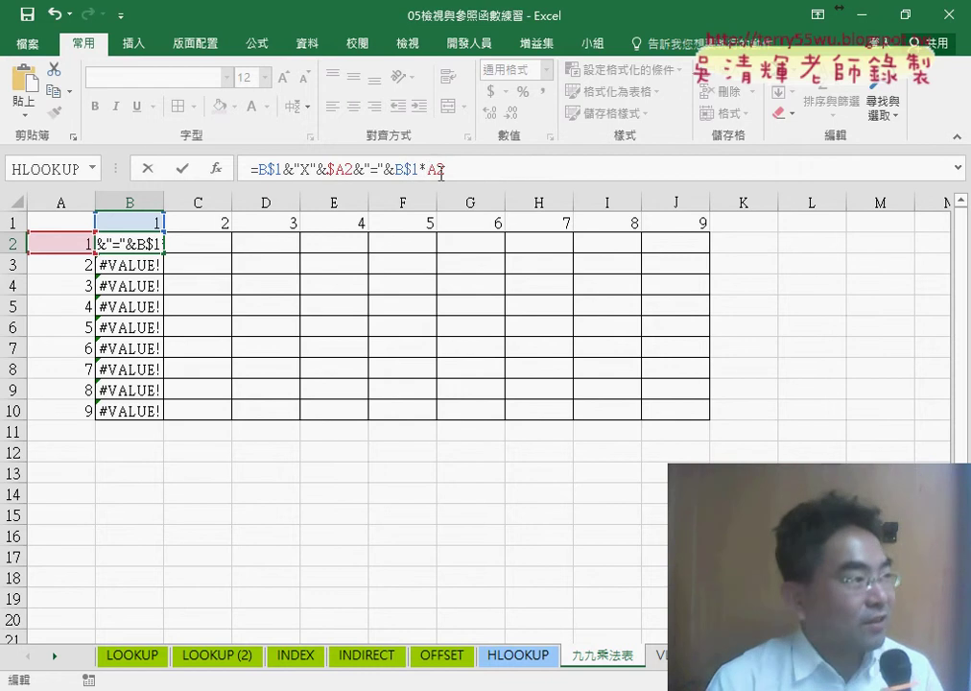
{"action": "type", "text": "$"}
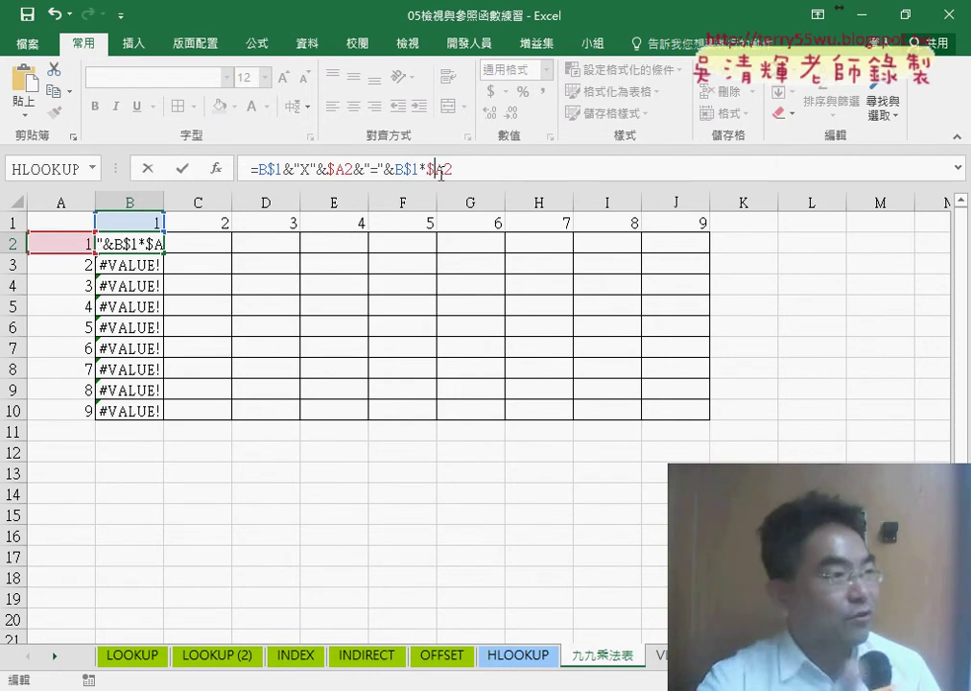
{"action": "left_click", "coordinate": [183, 168]}
{"action": "mouse_move", "coordinate": [163, 252]}
{"action": "left_mouse_down"}
{"action": "mouse_move", "coordinate": [158, 422]}
{"action": "mouse_move", "coordinate": [710, 428]}
{"action": "left_mouse_up"}
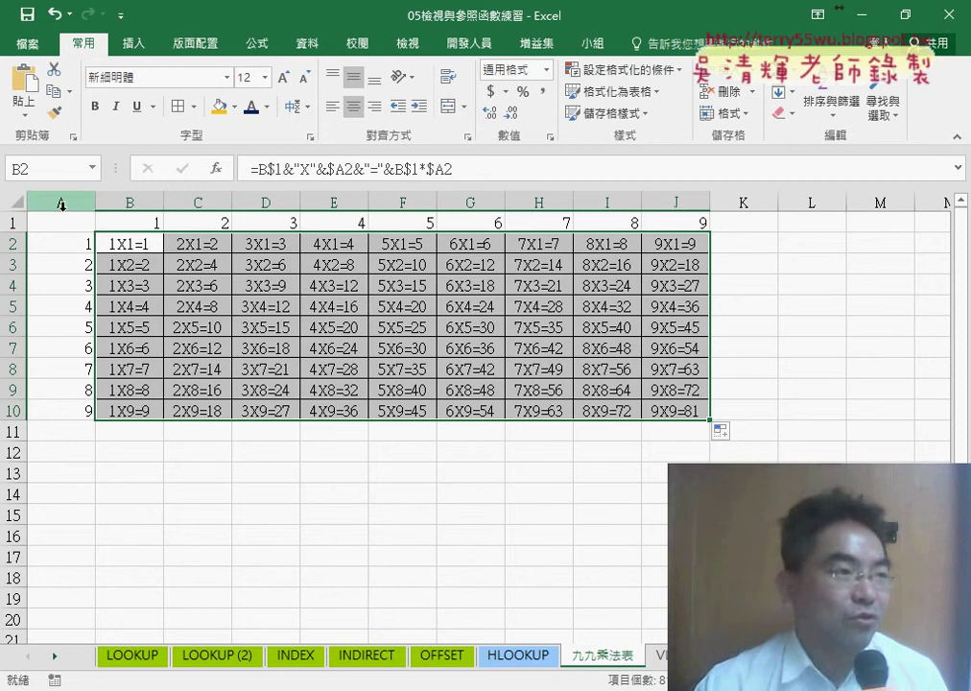
{"action": "left_click", "coordinate": [60, 204]}
{"action": "left_click", "coordinate": [12, 221]}
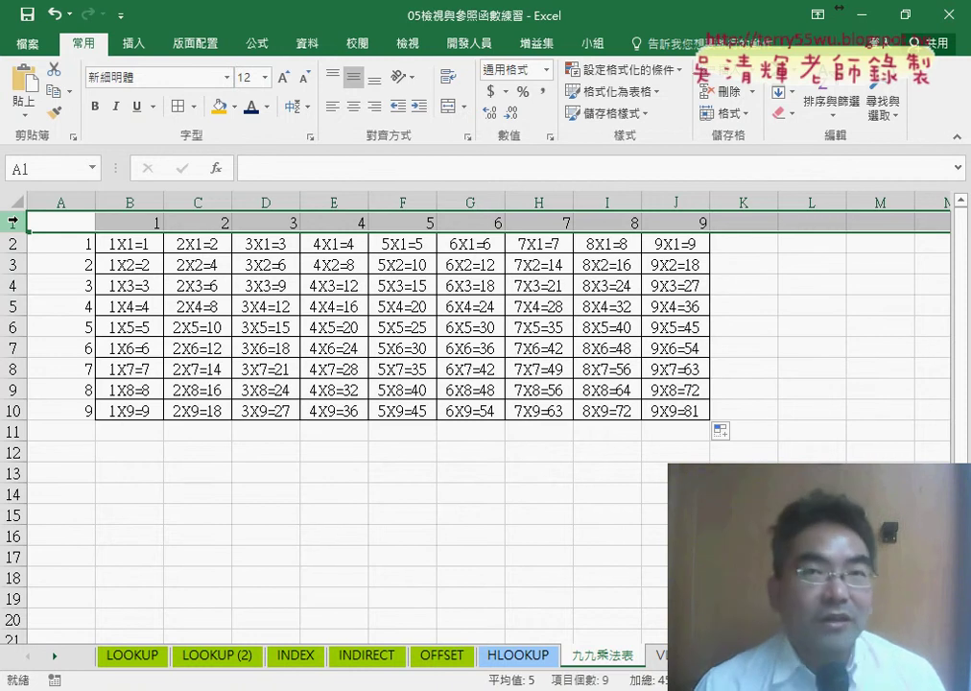
{"action": "left_click", "coordinate": [134, 246]}
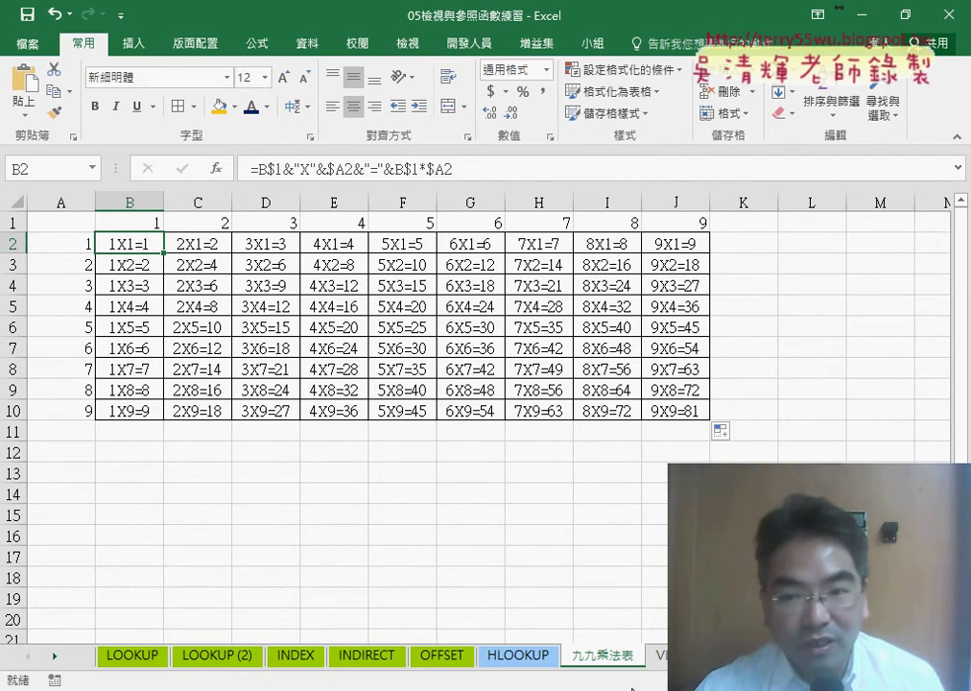
Duplicate the 九九乘法表 sheet and clear all values and formatting from A1:J10 on the copy
{"action": "left_click_drag", "start_coordinate": [624, 655], "coordinate": [660, 662]}
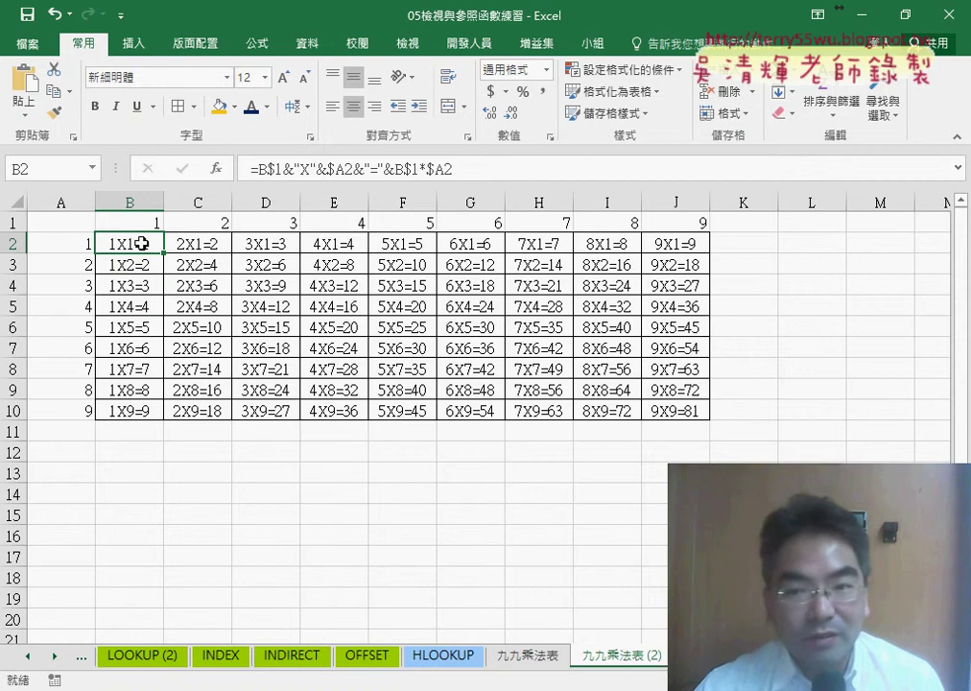
{"action": "left_click_drag", "start_coordinate": [141, 243], "coordinate": [665, 409]}
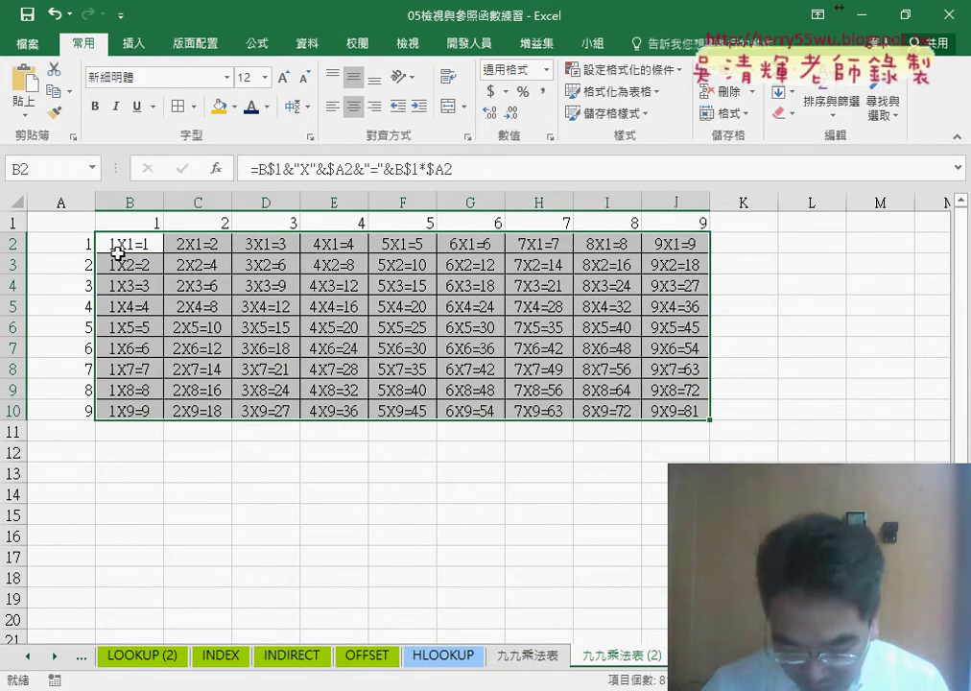
{"action": "left_click_drag", "start_coordinate": [67, 223], "coordinate": [669, 415]}
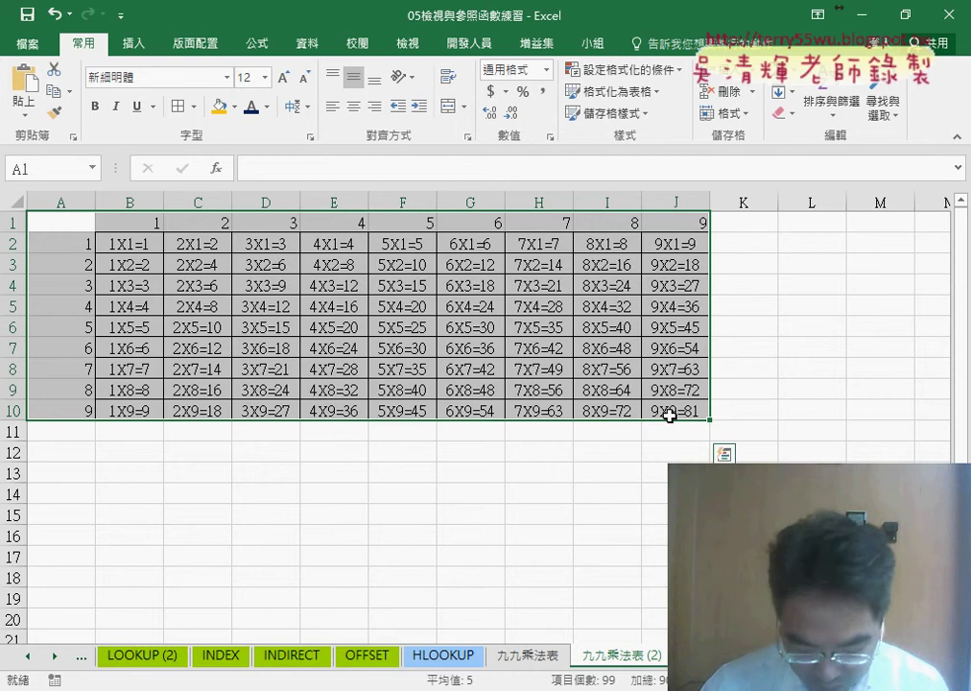
{"action": "key", "text": "Delete"}
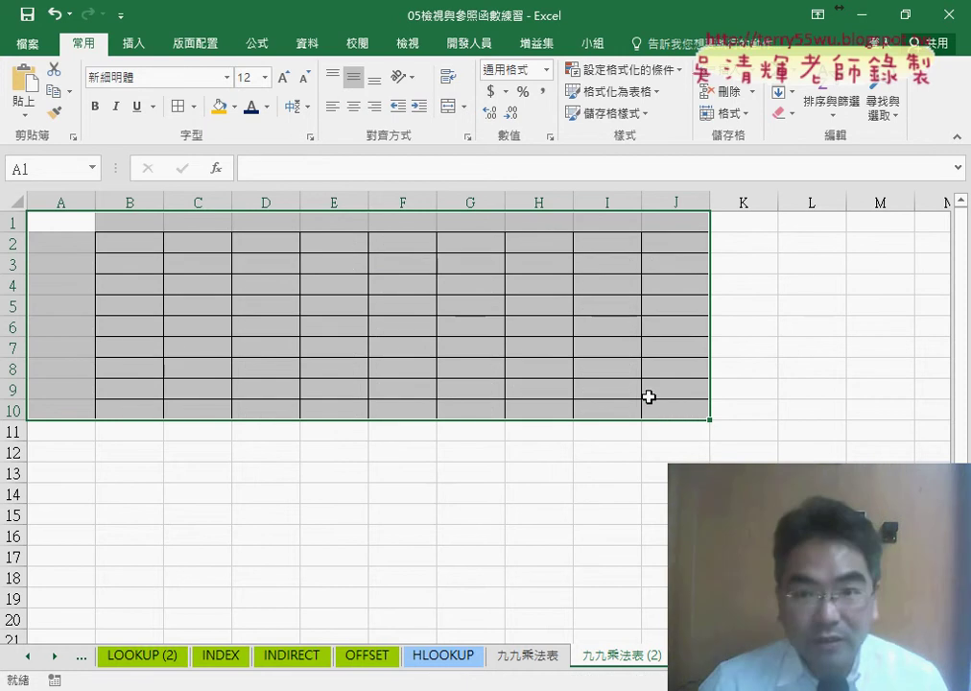
{"action": "left_click", "coordinate": [781, 113]}
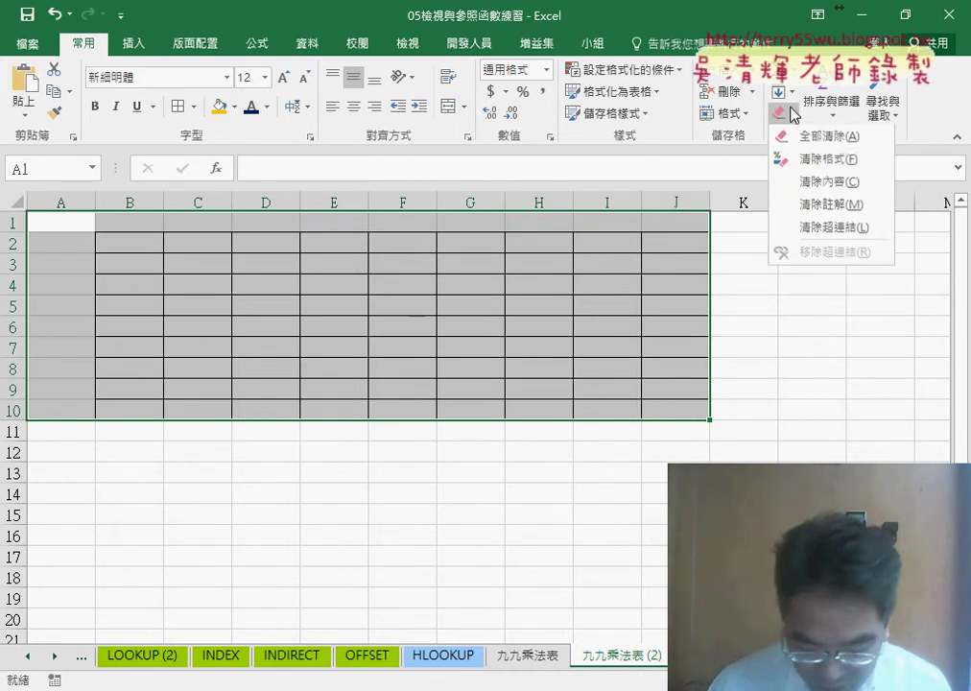
{"action": "left_click", "coordinate": [826, 160]}
{"action": "left_click", "coordinate": [87, 227]}
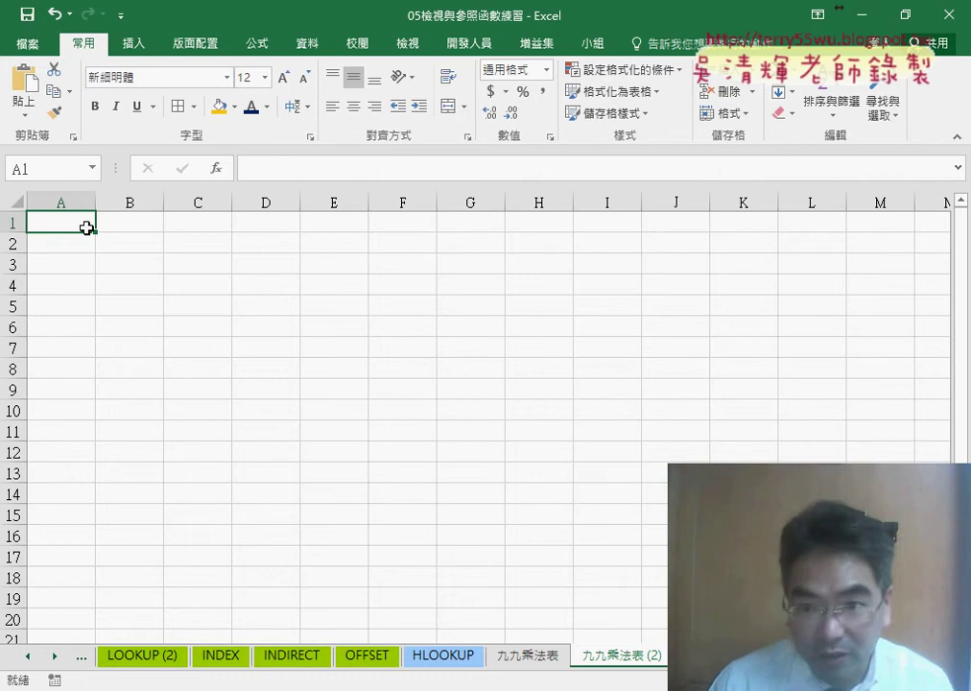
Start A1 with COLUMN() from Insert Function, then append &"X"&ROW()&"="&
{"action": "left_click", "coordinate": [216, 168]}
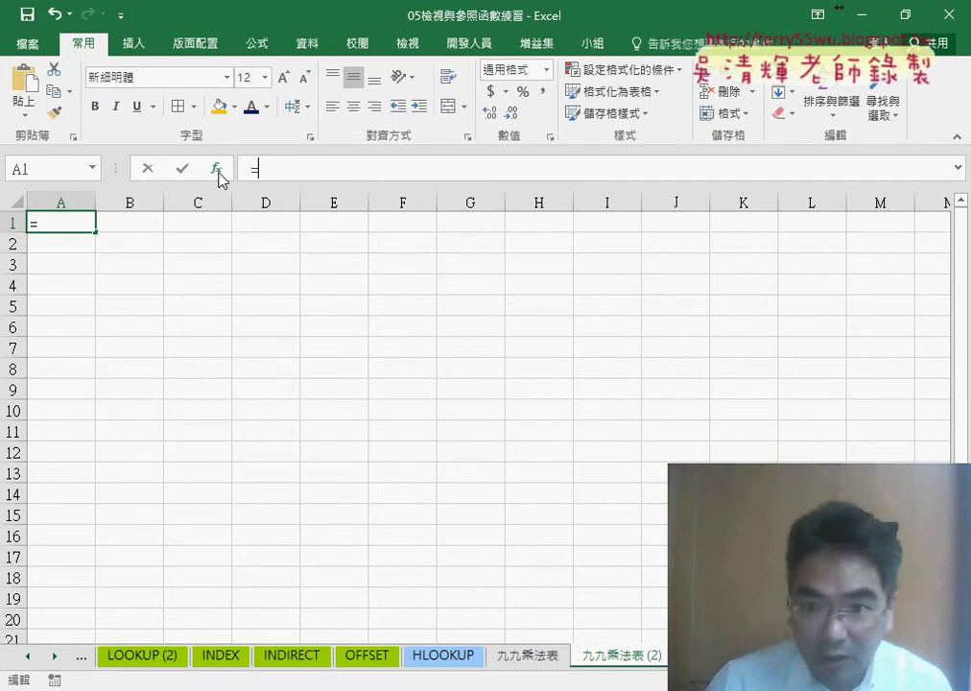
{"action": "mouse_move", "coordinate": [754, 320]}
{"action": "left_mouse_down"}
{"action": "mouse_move", "coordinate": [757, 344]}
{"action": "mouse_move", "coordinate": [755, 322]}
{"action": "left_mouse_up"}
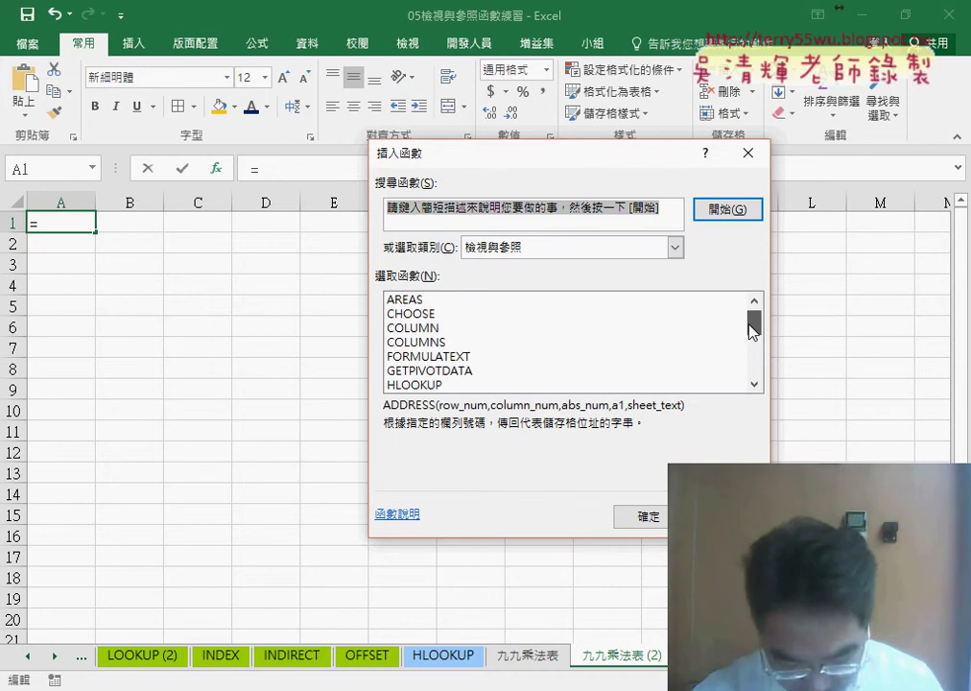
{"action": "double_click", "coordinate": [431, 329]}
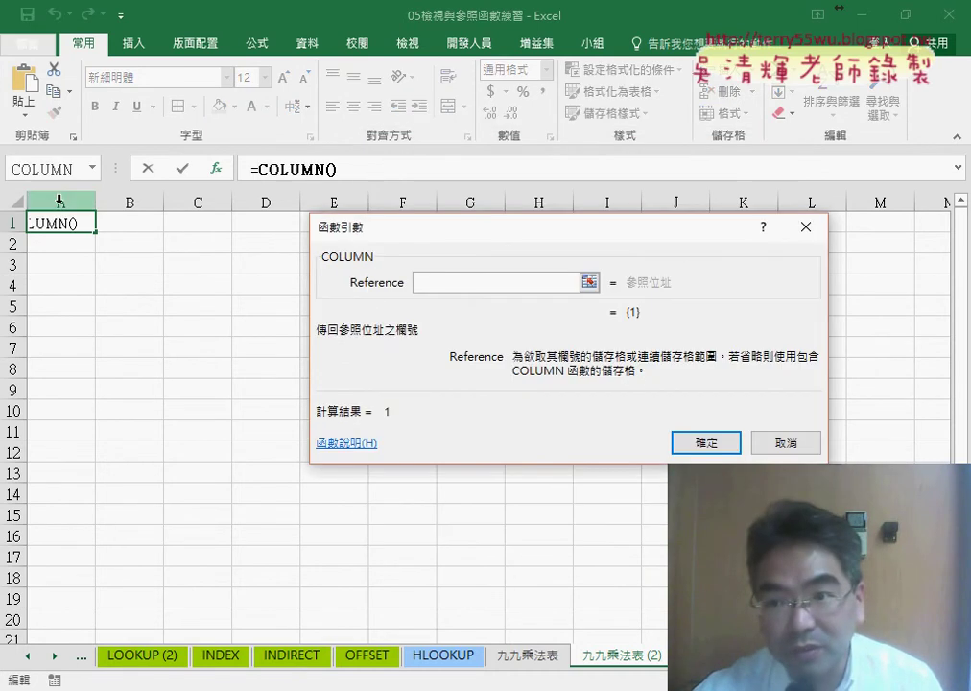
{"action": "left_click", "coordinate": [705, 442]}
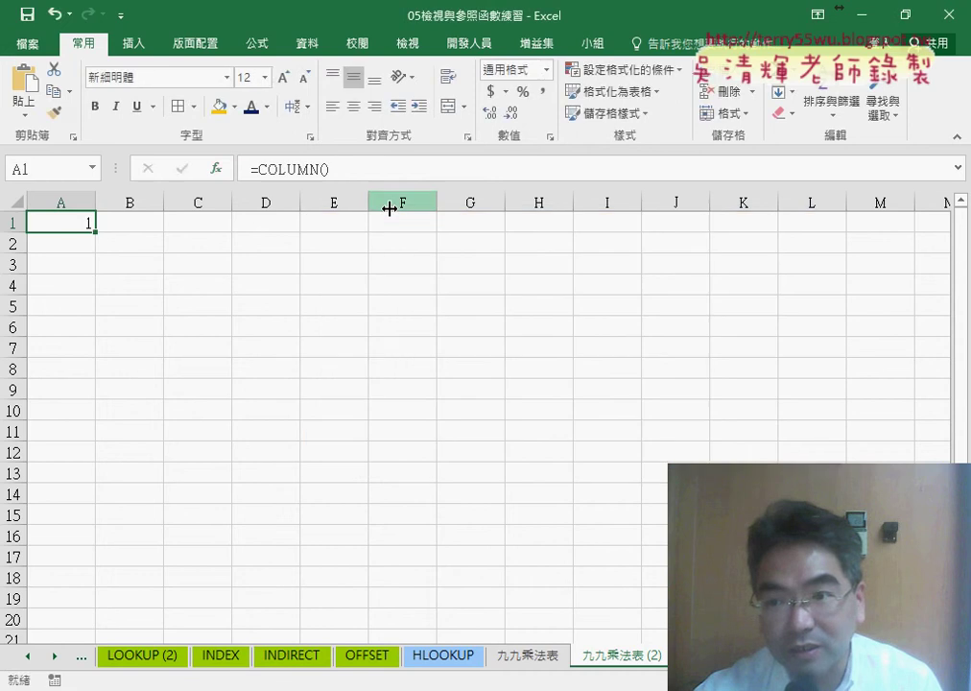
{"action": "left_click", "coordinate": [355, 171]}
{"action": "type", "text": "&"}
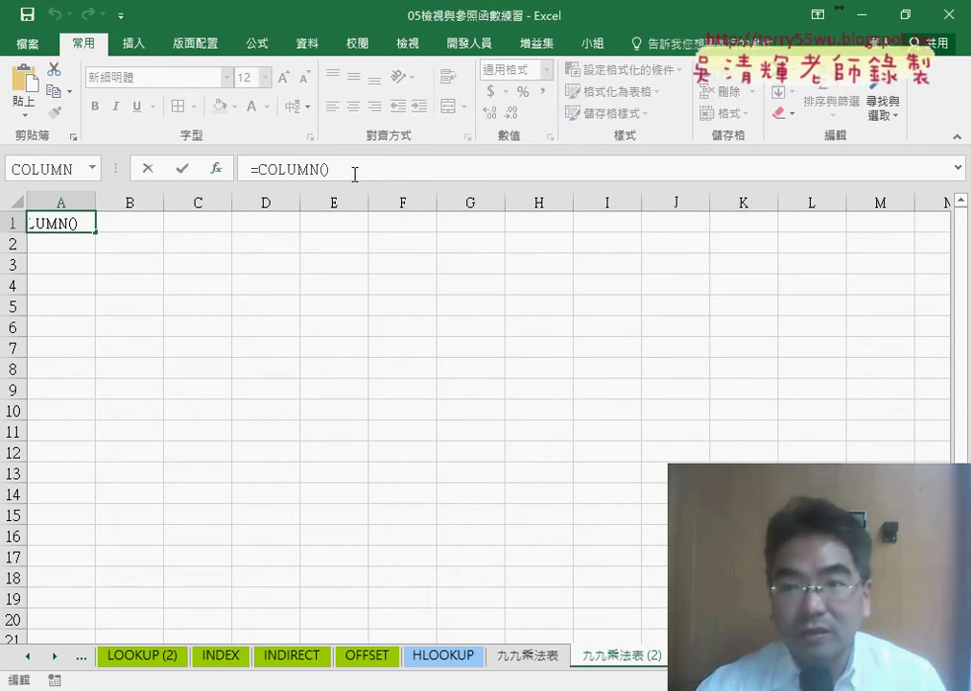
{"action": "type", "text": "\""}
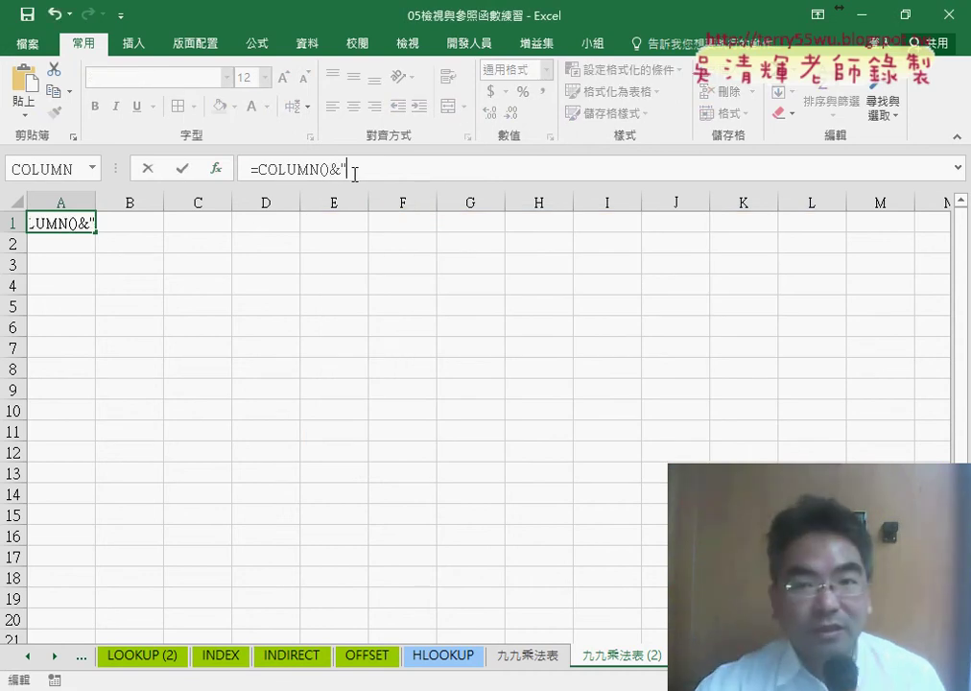
{"action": "type", "text": "X\"&"}
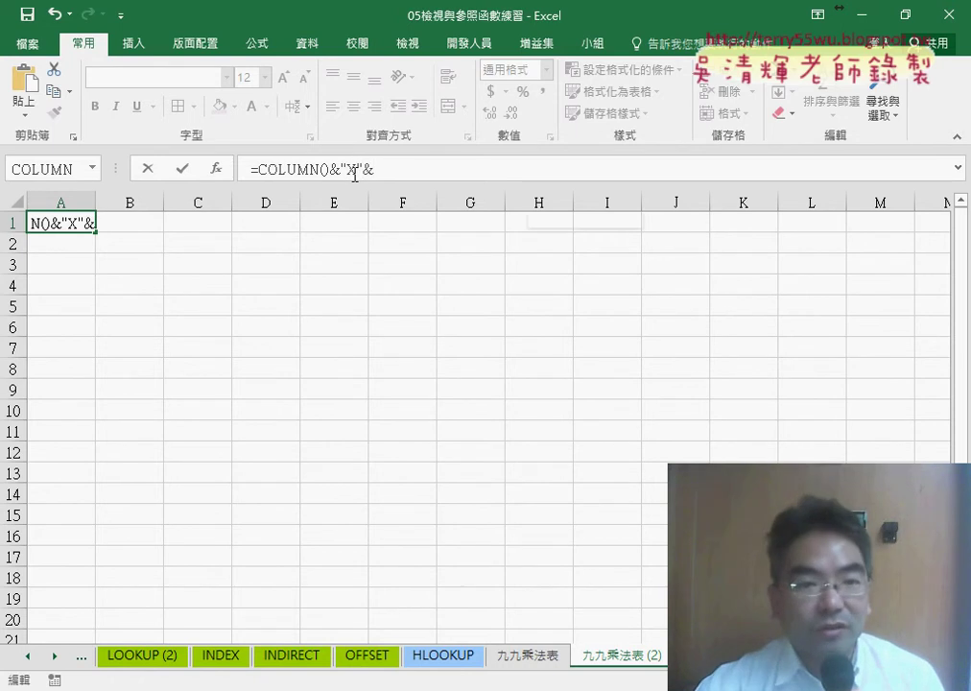
{"action": "type", "text": "row("}
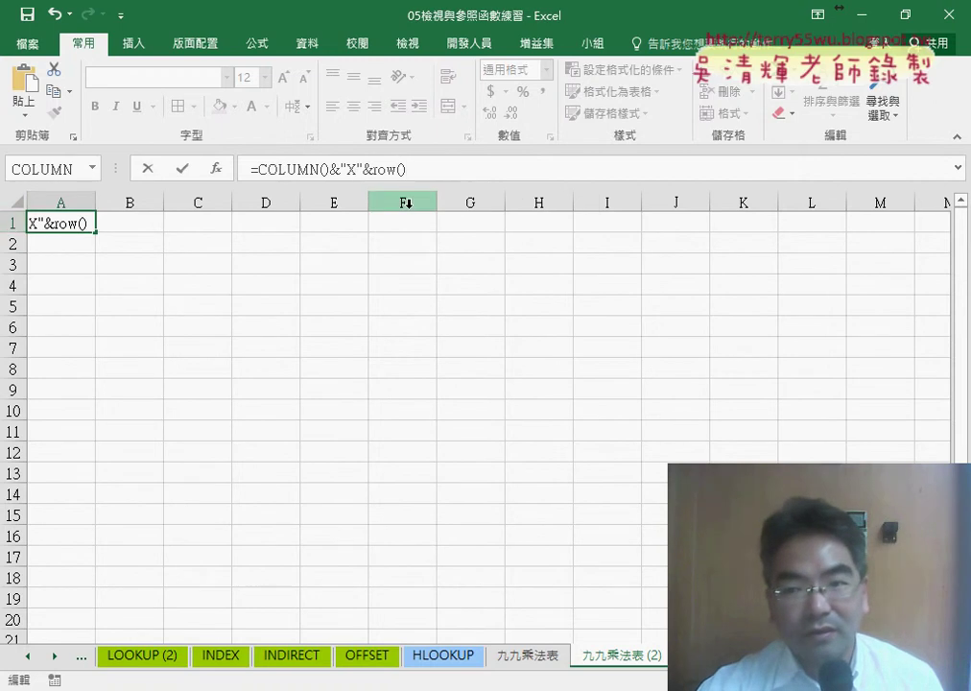
{"action": "type", "text": "&"}
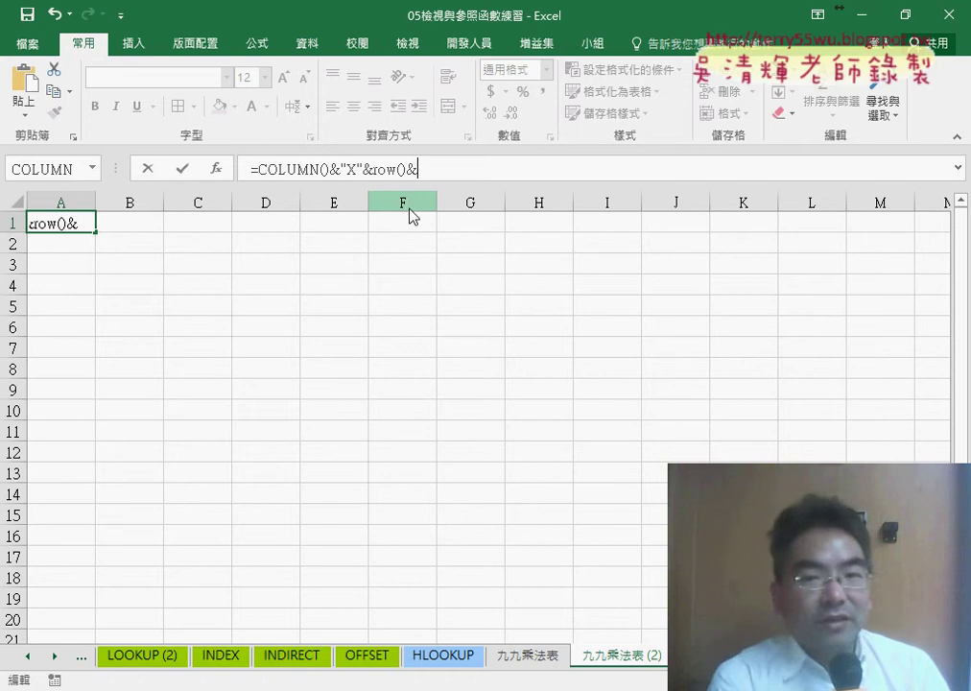
{"action": "type", "text": "+"}
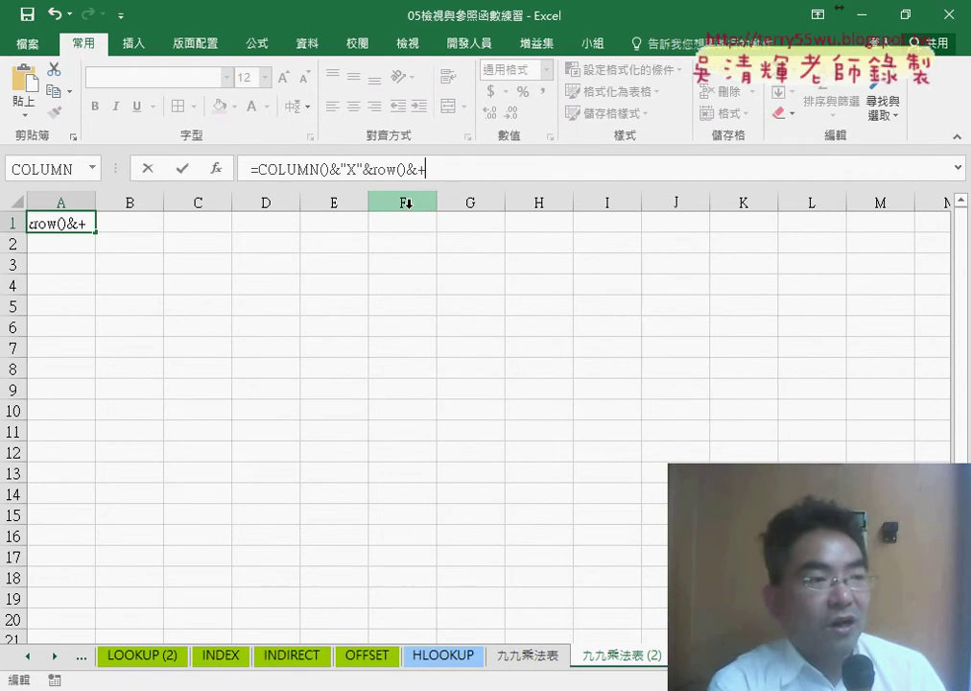
{"action": "key", "text": "BackSpace"}
{"action": "type", "text": "\""}
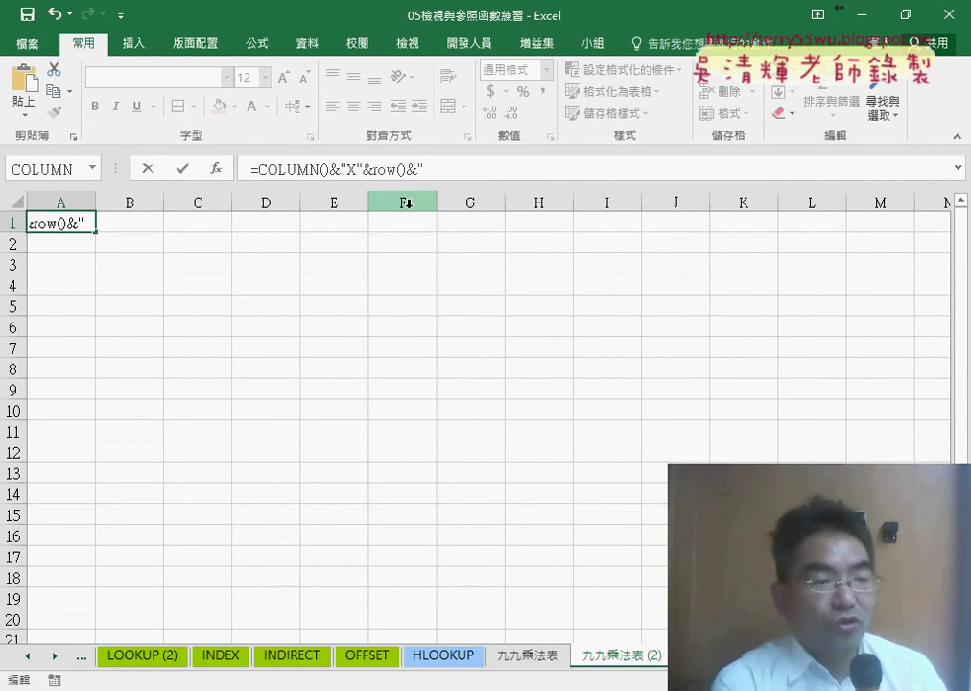
{"action": "type", "text": "=\"\"&"}
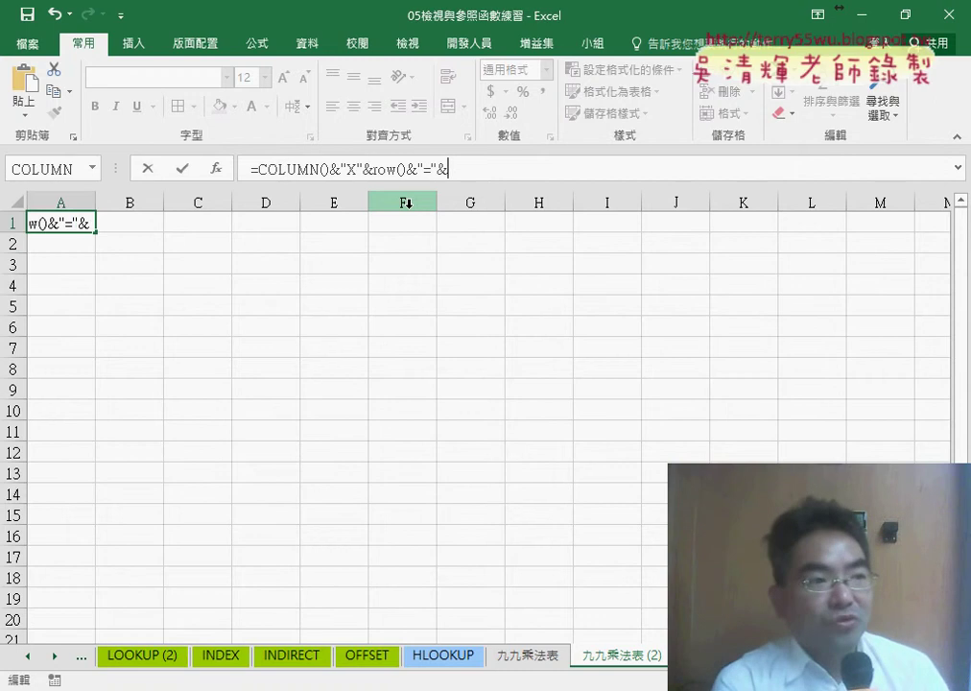
Copy the COLUMN()/ROW() part to the end, joined with *, giving =COLUMN()&"X"&ROW()&"="&COLUMN()*ROW()
{"action": "left_click_drag", "start_coordinate": [255, 170], "coordinate": [416, 170]}
{"action": "key", "text": "ctrl+c"}
{"action": "left_click", "coordinate": [472, 170]}
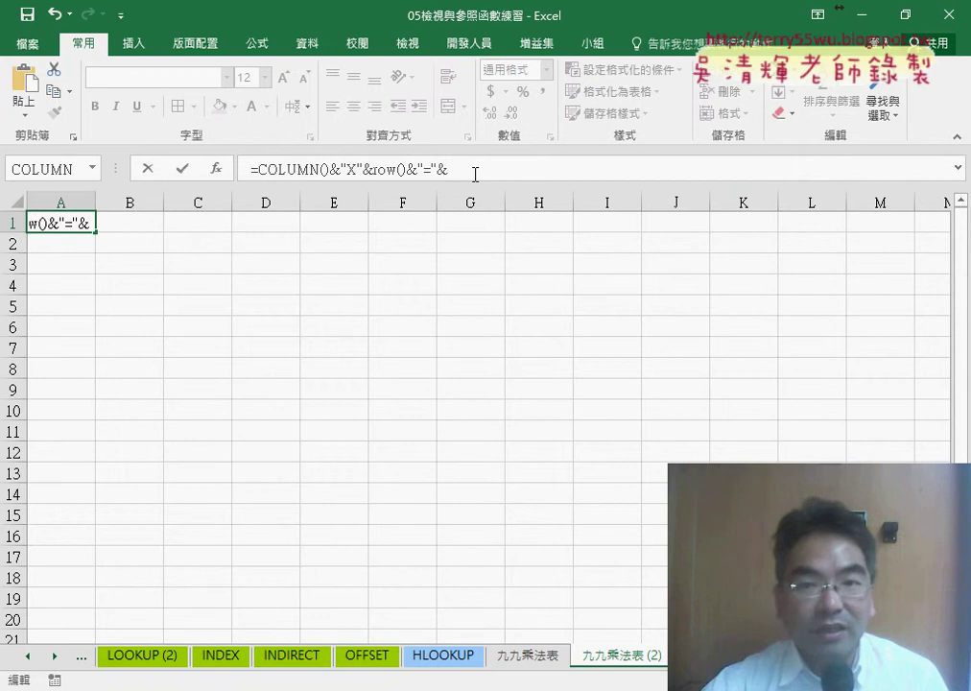
{"action": "key", "text": "ctrl+v"}
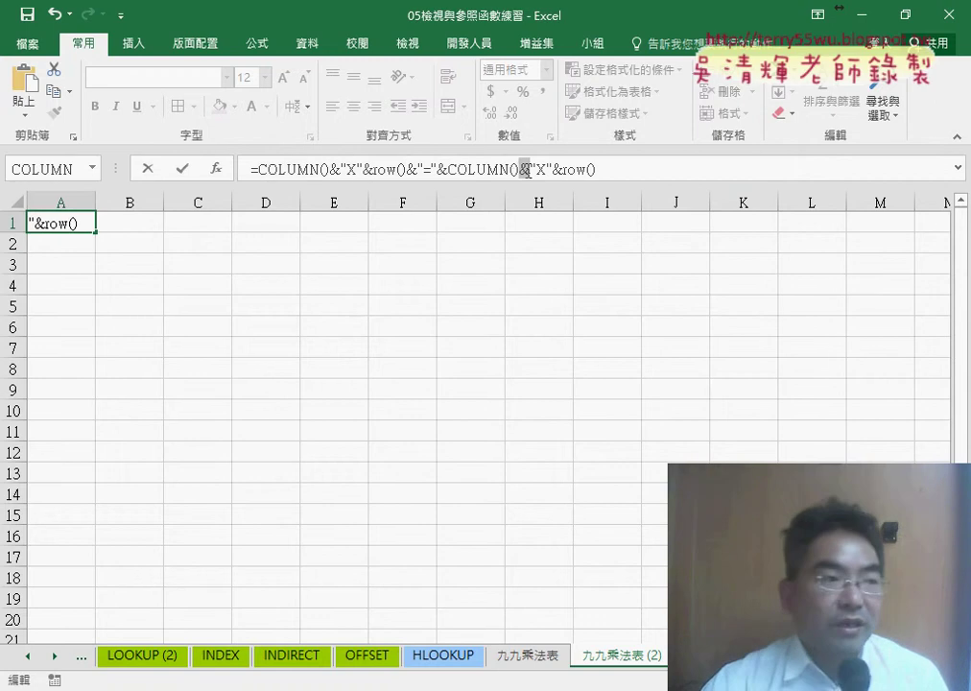
{"action": "left_click_drag", "start_coordinate": [519, 169], "coordinate": [552, 170]}
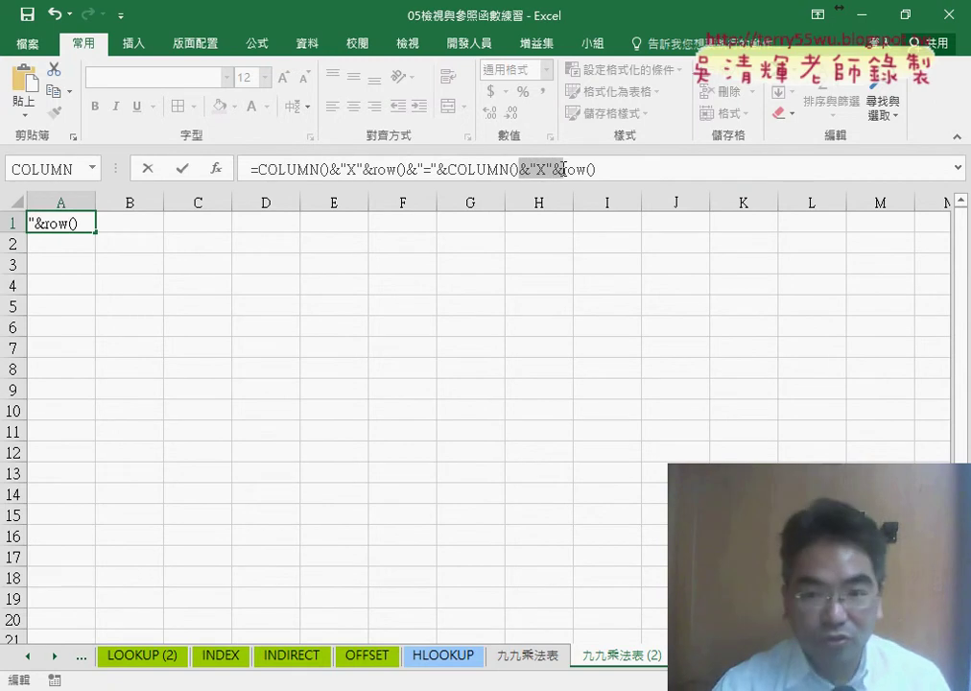
{"action": "type", "text": "*"}
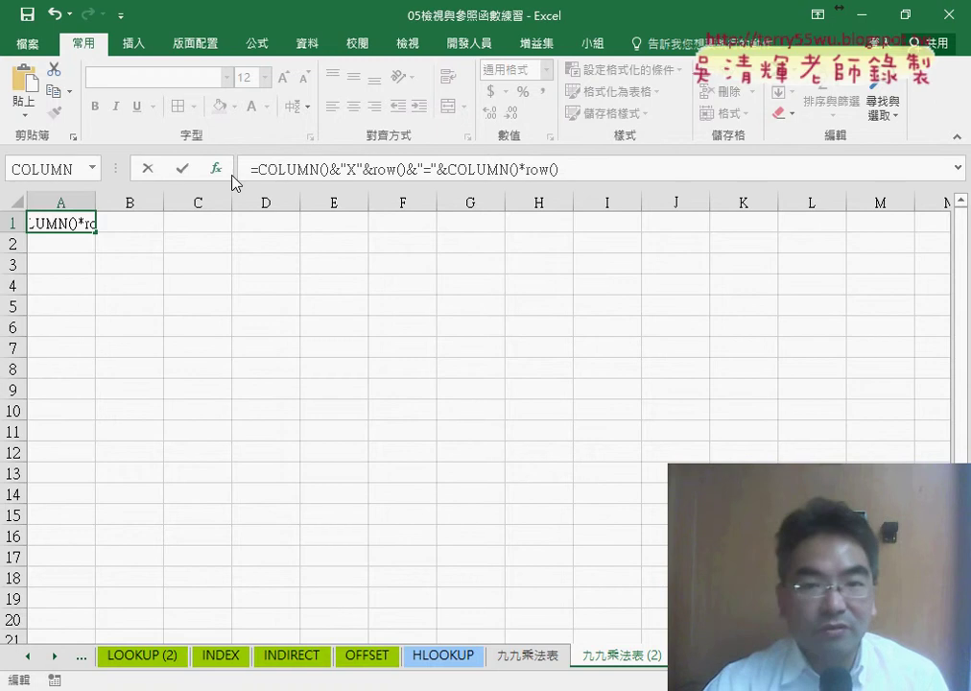
{"action": "left_click", "coordinate": [184, 172]}
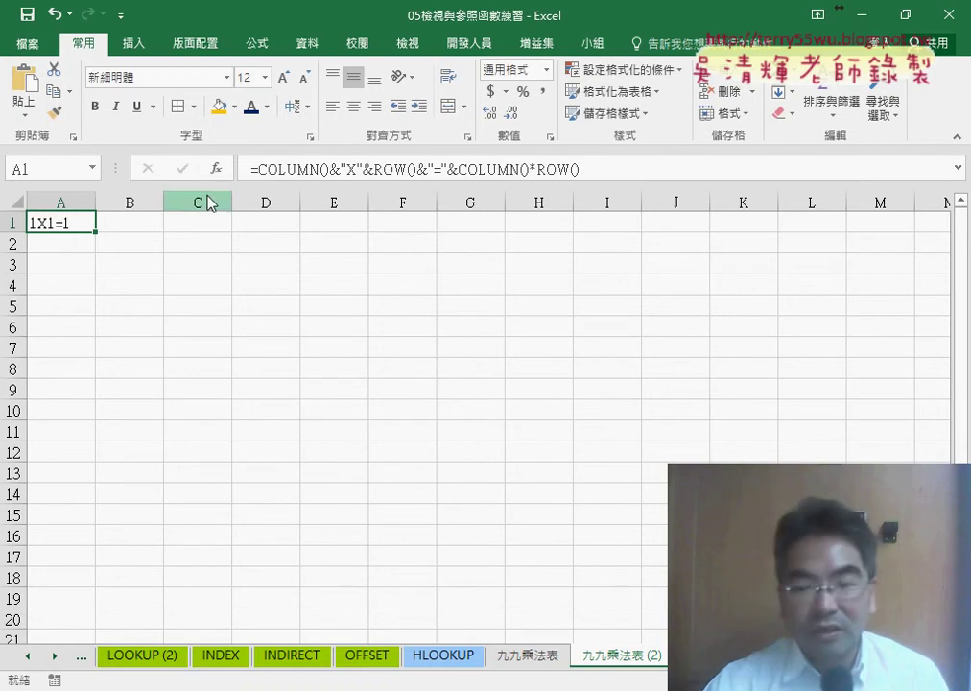
Centre A1 and fill it over A1:I9 (1X1=1 to 9X9=81), then return to 九九乘法表
{"action": "left_click", "coordinate": [354, 115]}
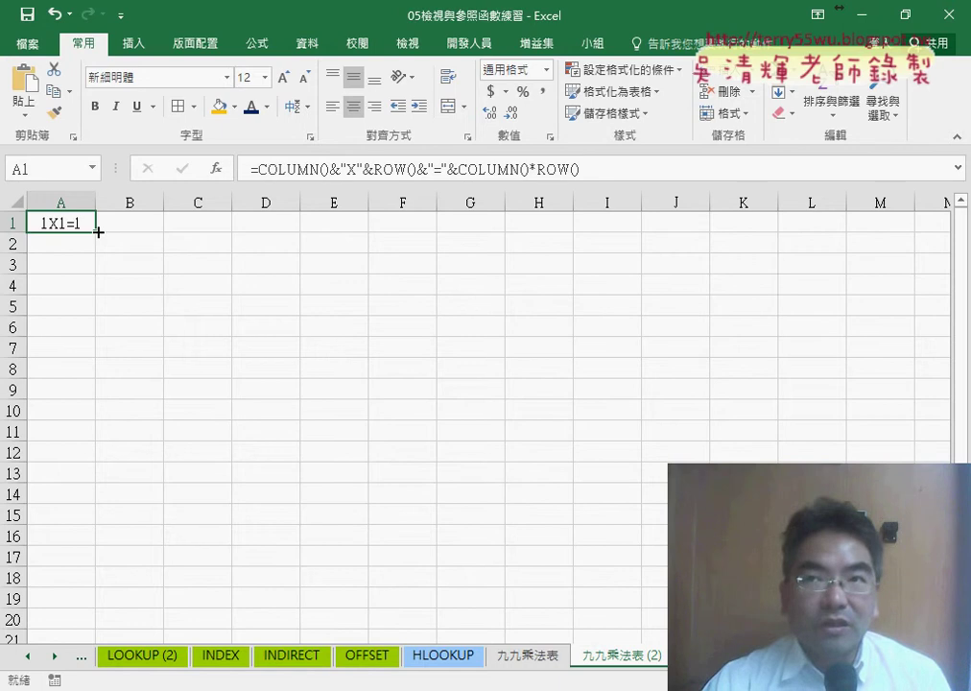
{"action": "left_click_drag", "start_coordinate": [98, 231], "coordinate": [614, 232]}
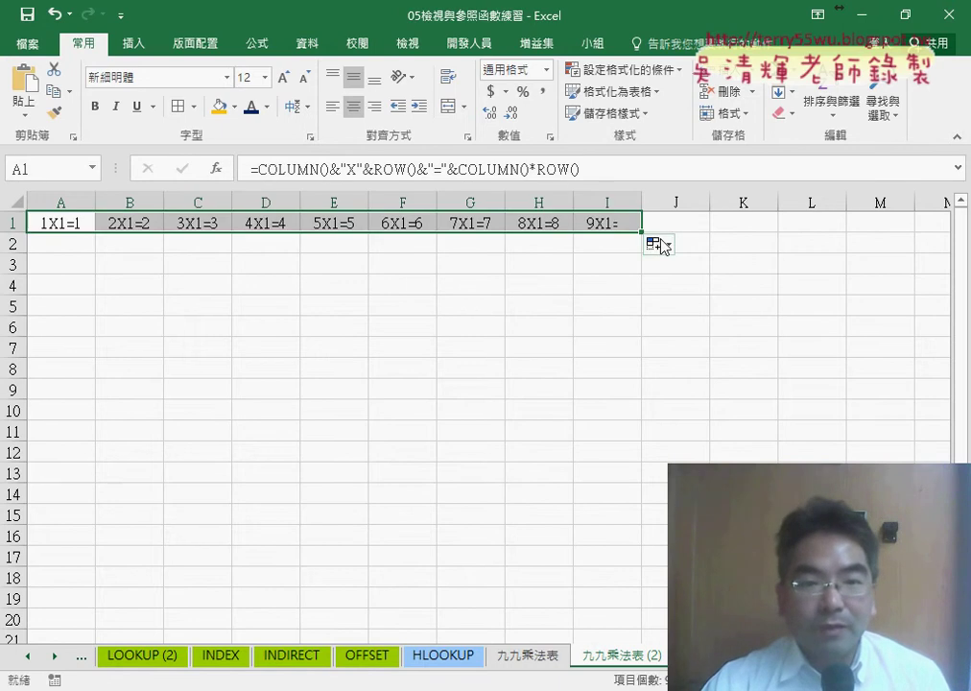
{"action": "left_click_drag", "start_coordinate": [642, 233], "coordinate": [646, 398]}
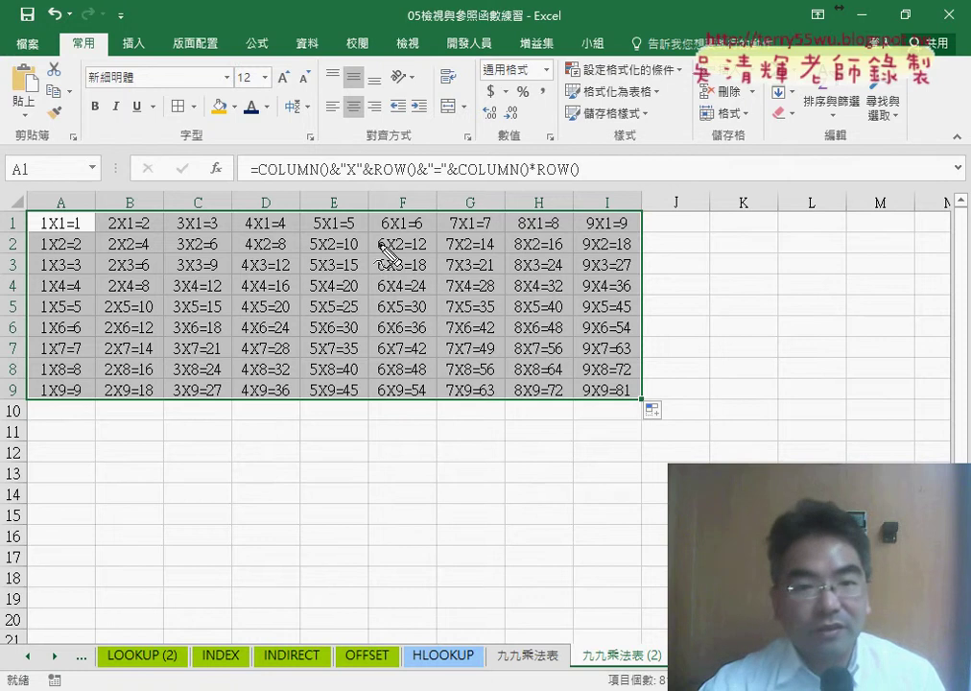
{"action": "left_click_drag", "start_coordinate": [261, 176], "coordinate": [401, 179]}
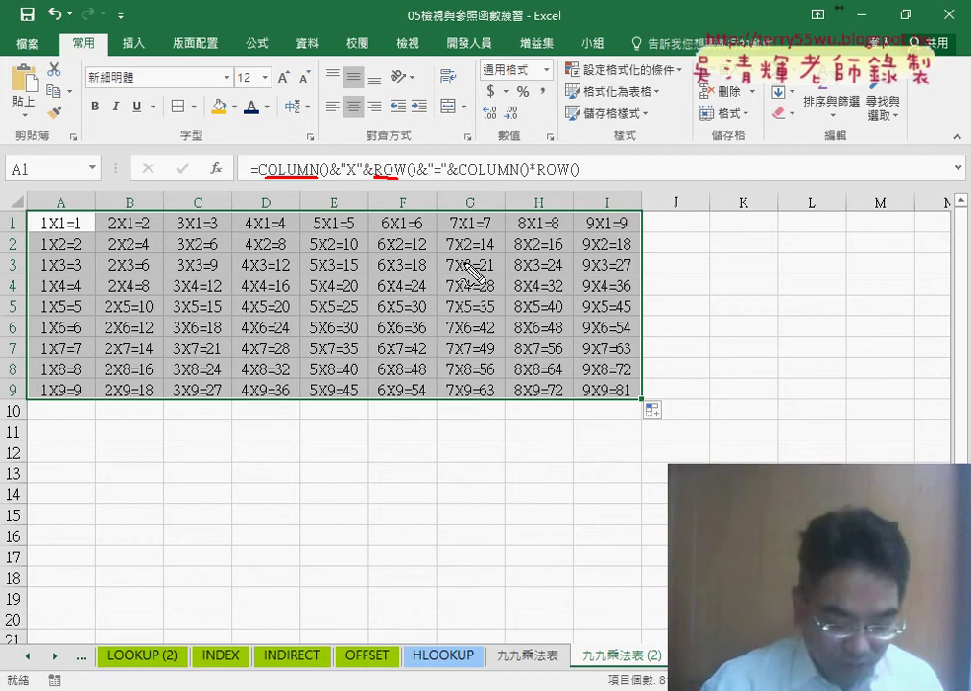
{"action": "key", "text": "Escape"}
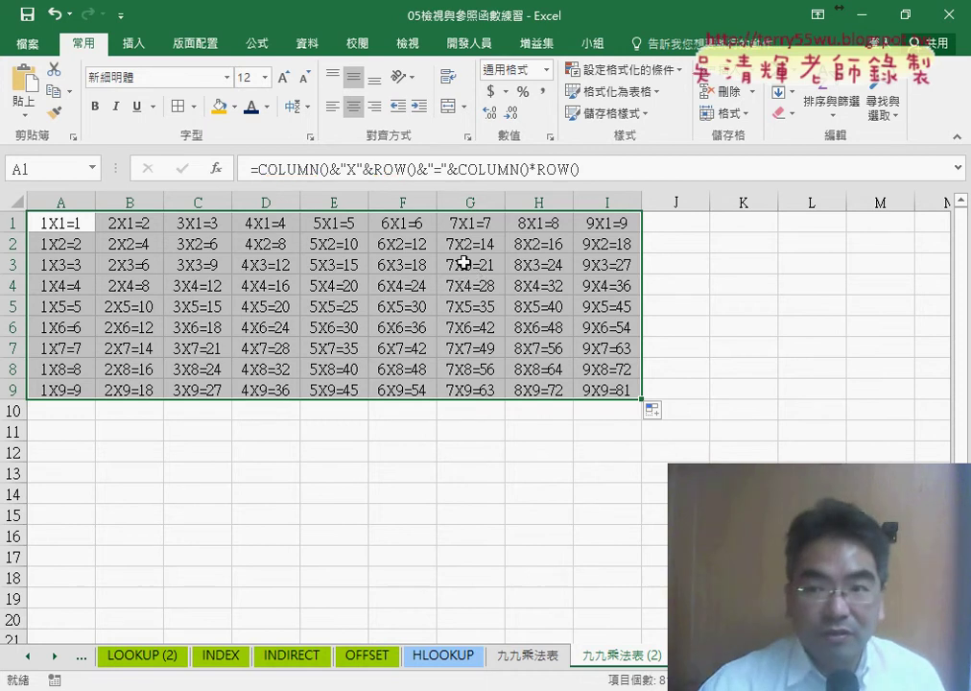
{"action": "left_click", "coordinate": [520, 652]}
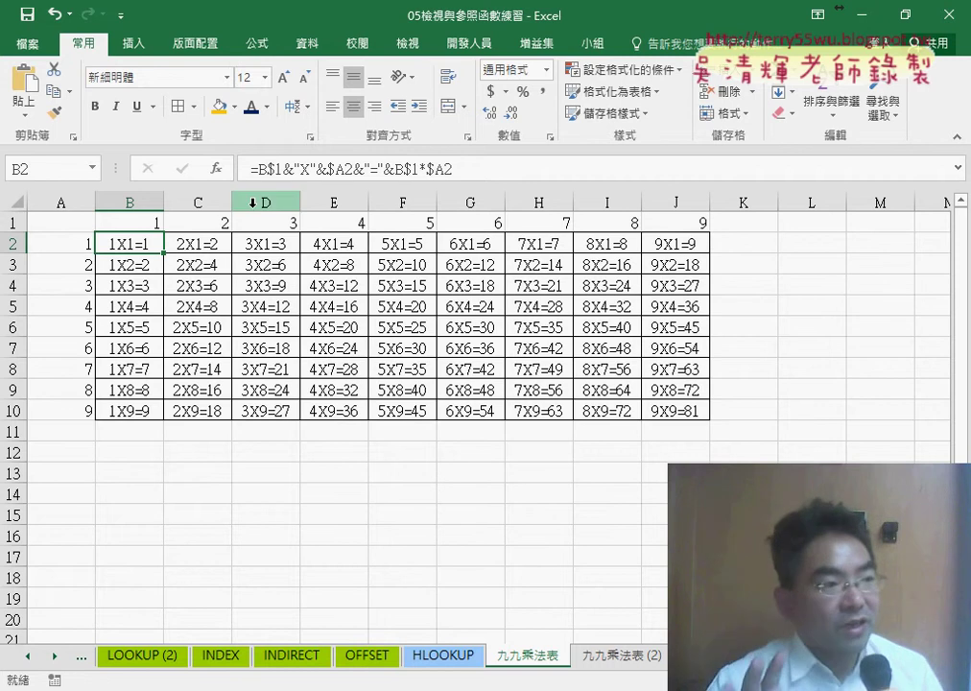
Select the table range B2:J10 on the 九九乘法表 sheet after briefly viewing the copy sheet
{"action": "left_click", "coordinate": [14, 222]}
{"action": "left_click", "coordinate": [63, 204]}
{"action": "left_click", "coordinate": [72, 221]}
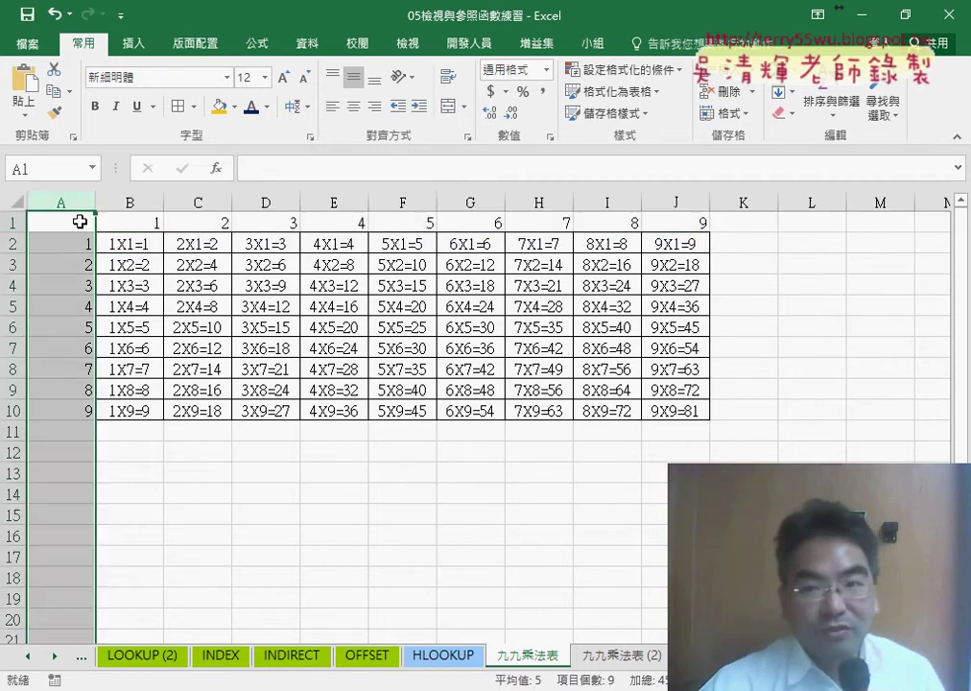
{"action": "left_click_drag", "start_coordinate": [129, 244], "coordinate": [679, 413]}
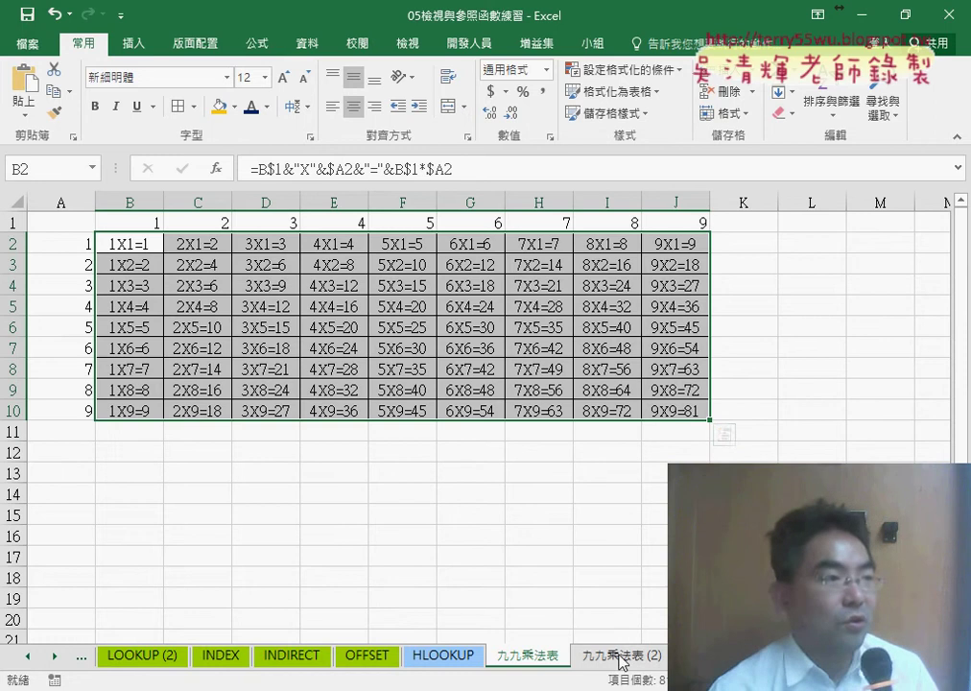
{"action": "left_click", "coordinate": [614, 655]}
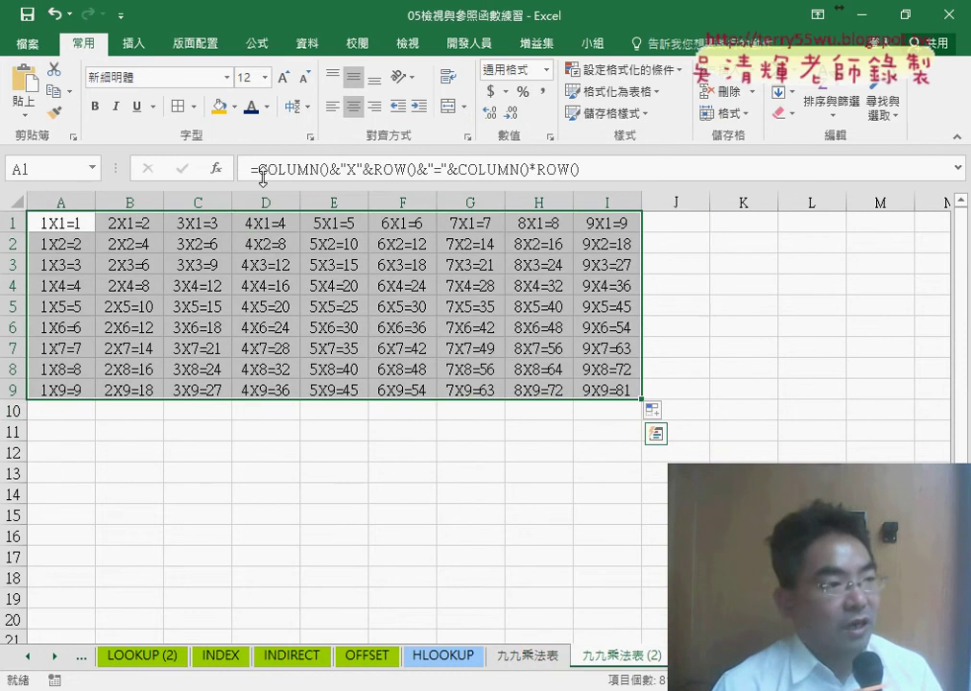
{"action": "left_click", "coordinate": [531, 657]}
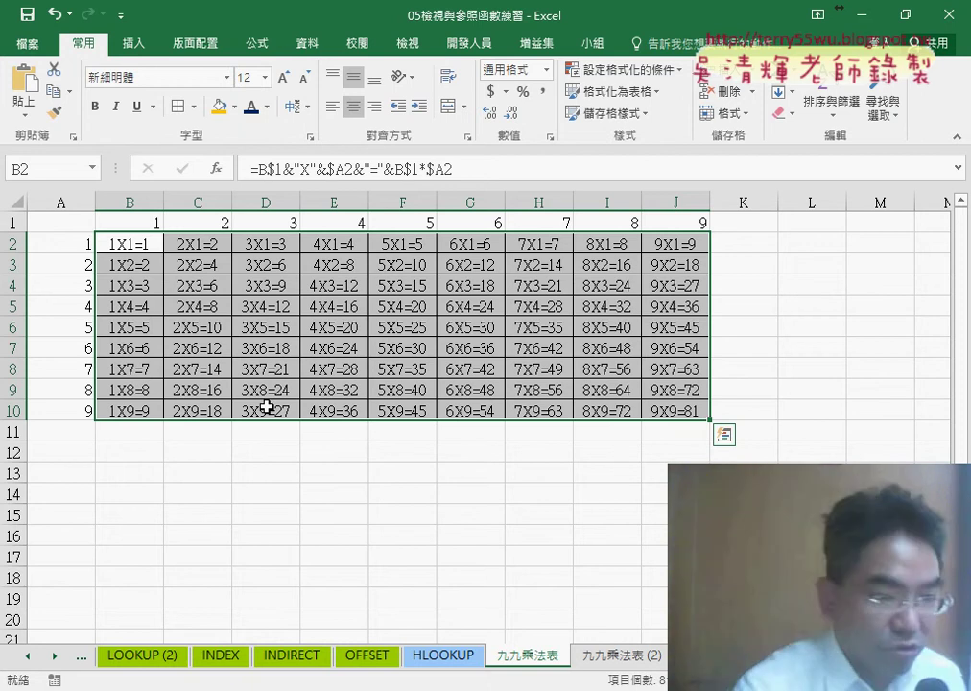
{"action": "left_click", "coordinate": [127, 243]}
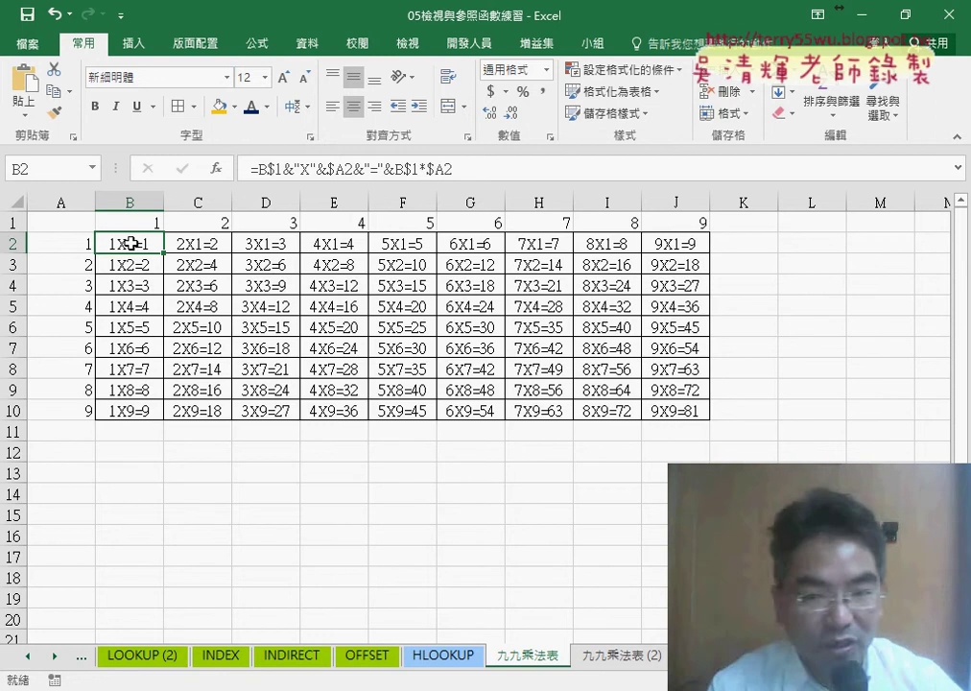
{"action": "left_click_drag", "start_coordinate": [132, 245], "coordinate": [675, 409]}
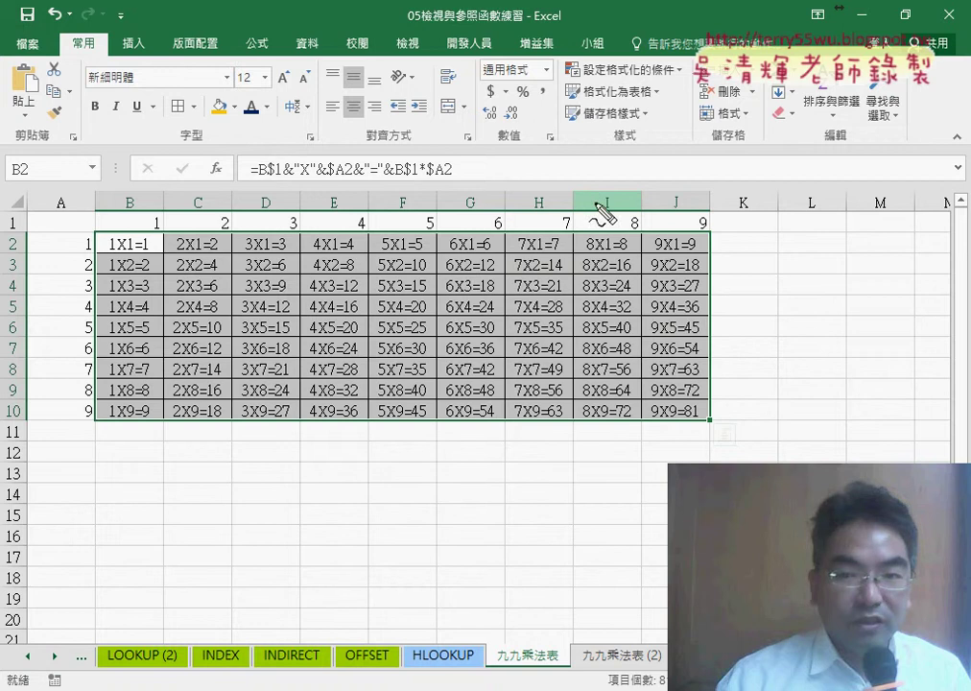
{"action": "left_click_drag", "start_coordinate": [121, 235], "coordinate": [693, 414]}
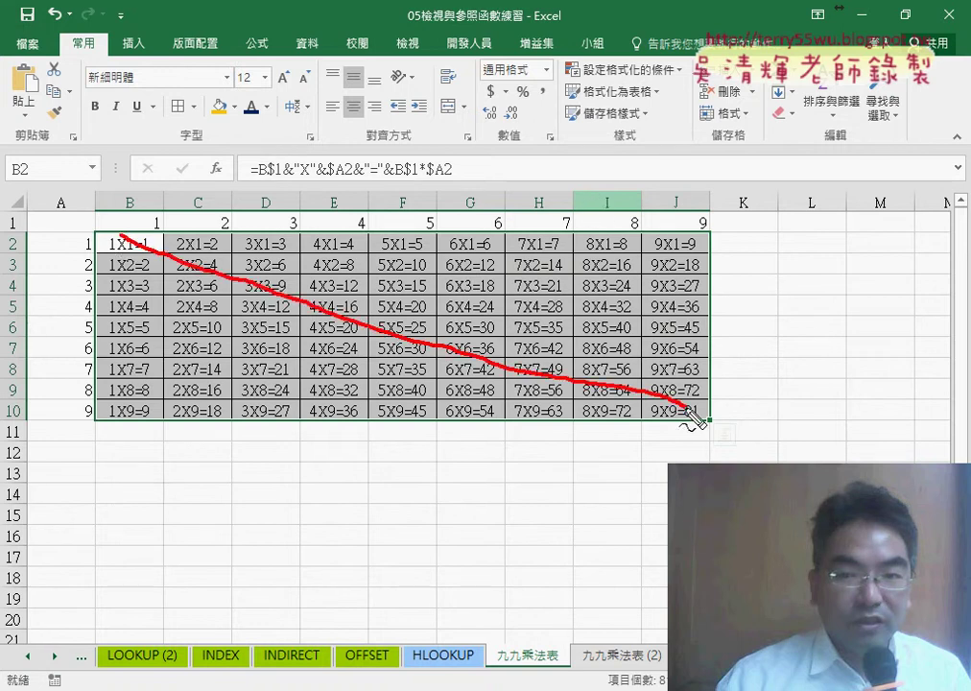
{"action": "left_click_drag", "start_coordinate": [683, 236], "coordinate": [134, 412]}
{"action": "left_click_drag", "start_coordinate": [146, 234], "coordinate": [154, 247]}
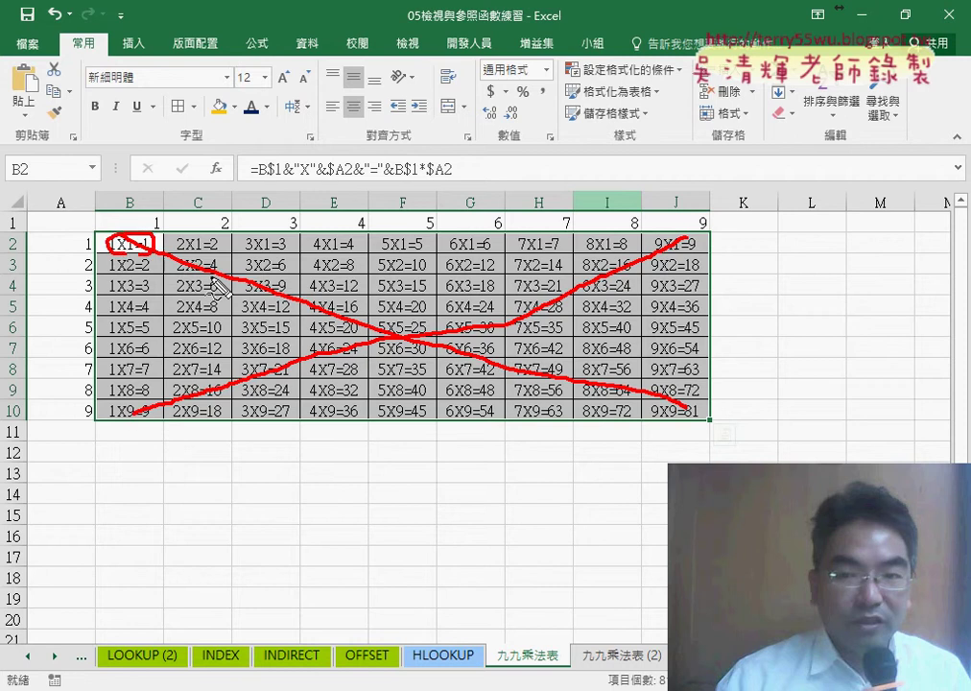
{"action": "left_click_drag", "start_coordinate": [213, 259], "coordinate": [196, 271]}
{"action": "left_click_drag", "start_coordinate": [273, 277], "coordinate": [261, 289]}
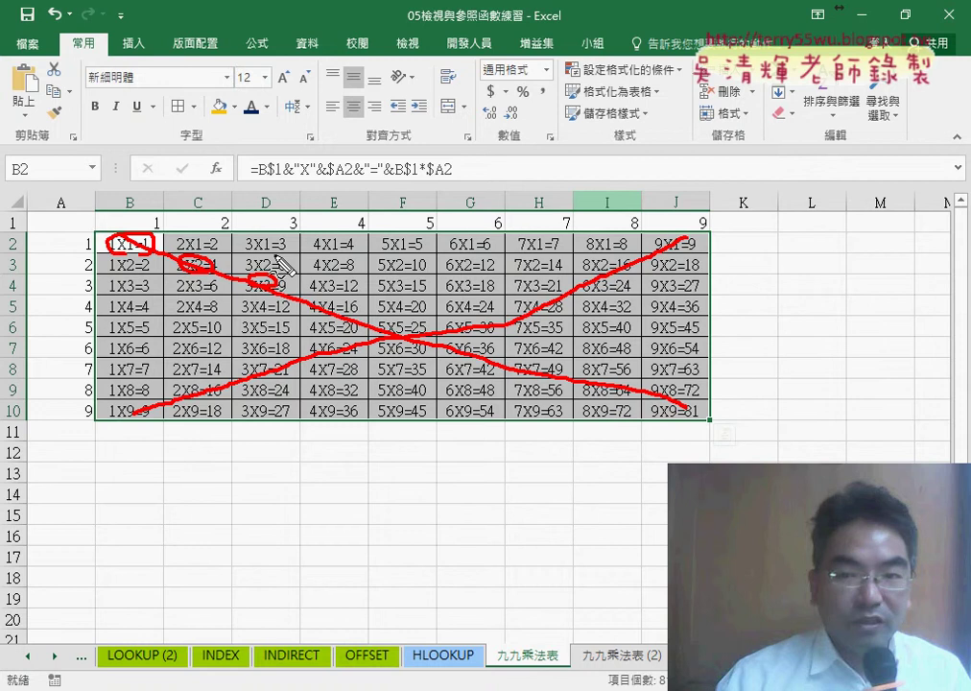
{"action": "key", "text": "Escape"}
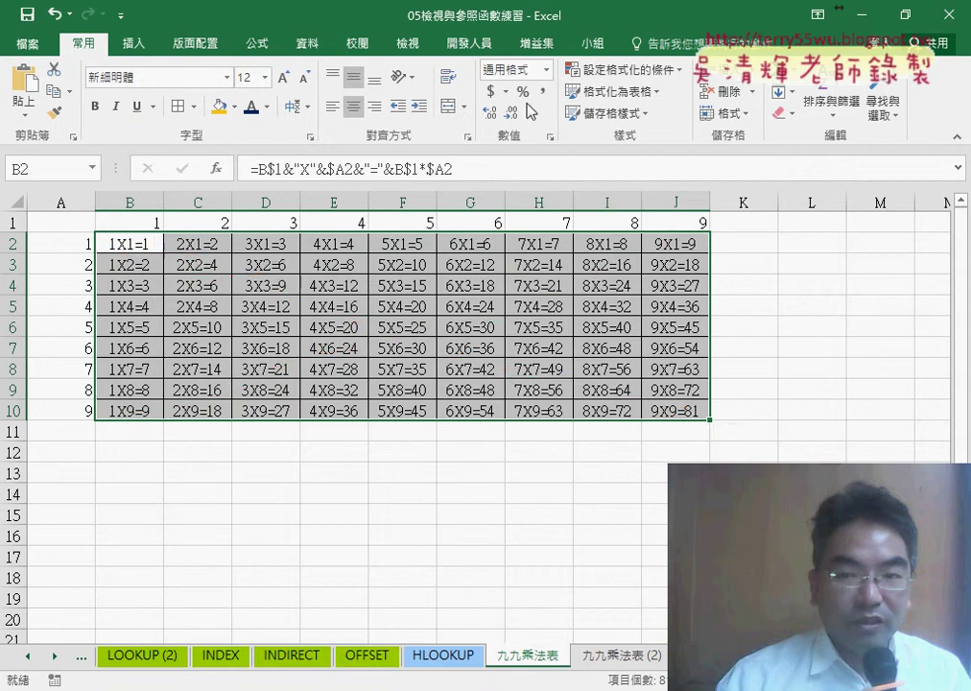
Open a new formula-based conditional formatting rule, then cancel it without saving
{"action": "left_click", "coordinate": [630, 71]}
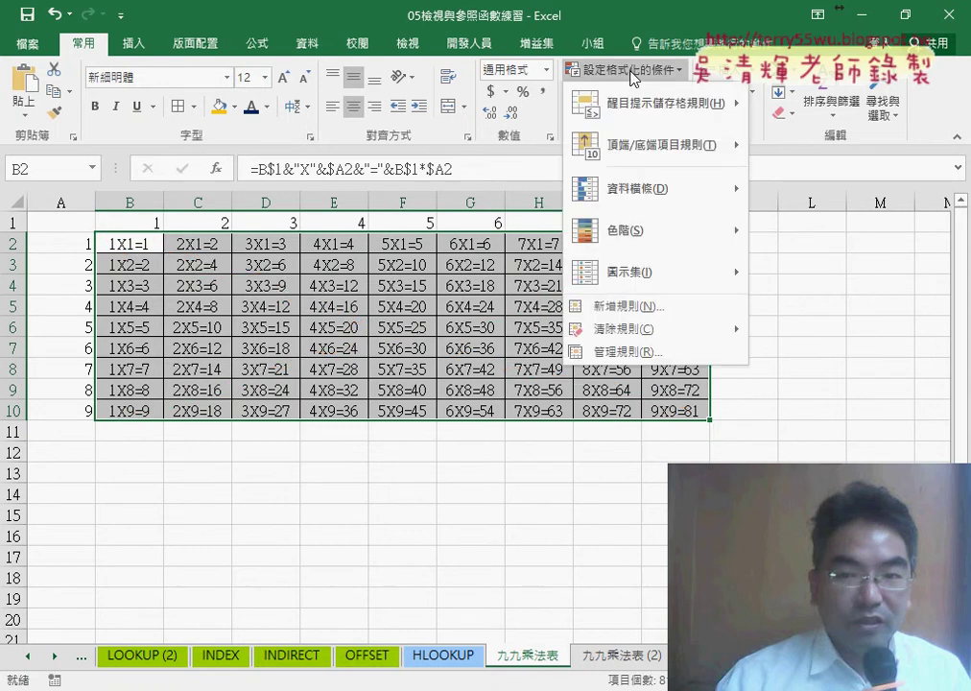
{"action": "left_click", "coordinate": [635, 307]}
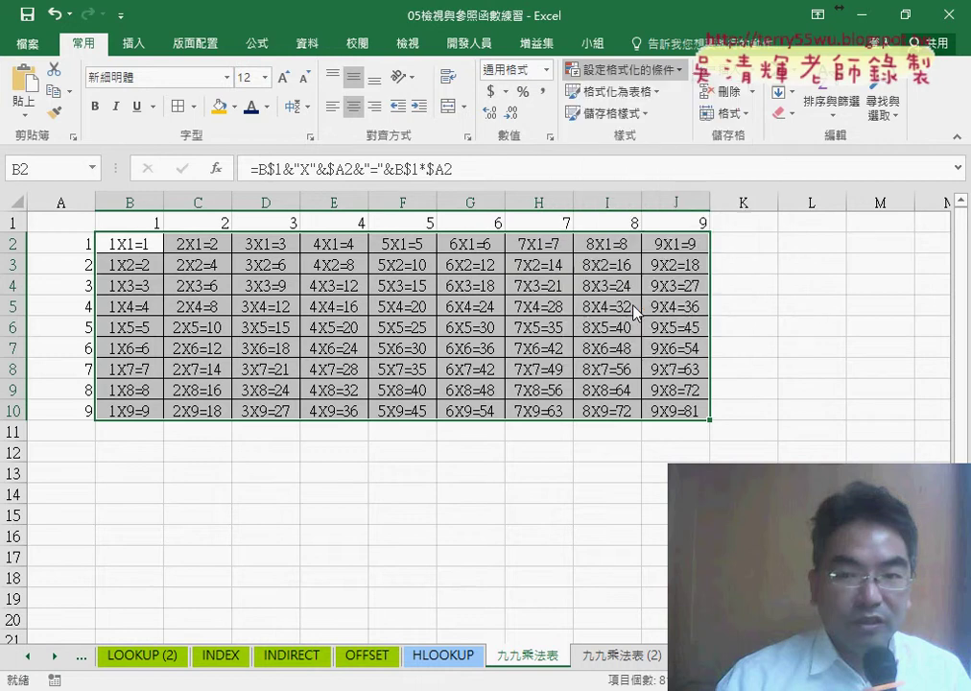
{"action": "left_click", "coordinate": [376, 326]}
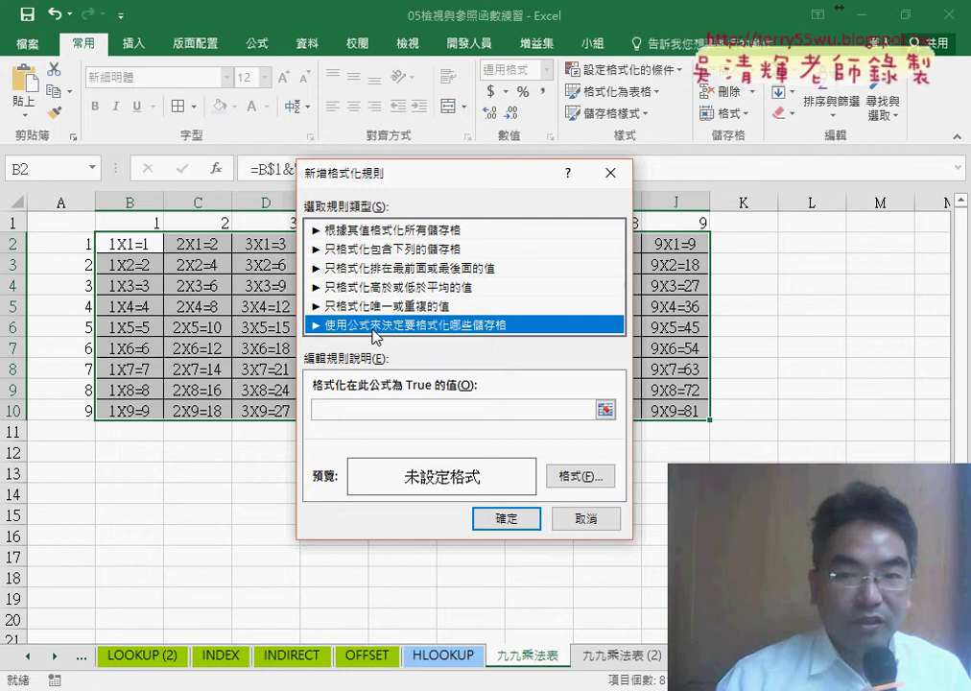
{"action": "left_click", "coordinate": [582, 518]}
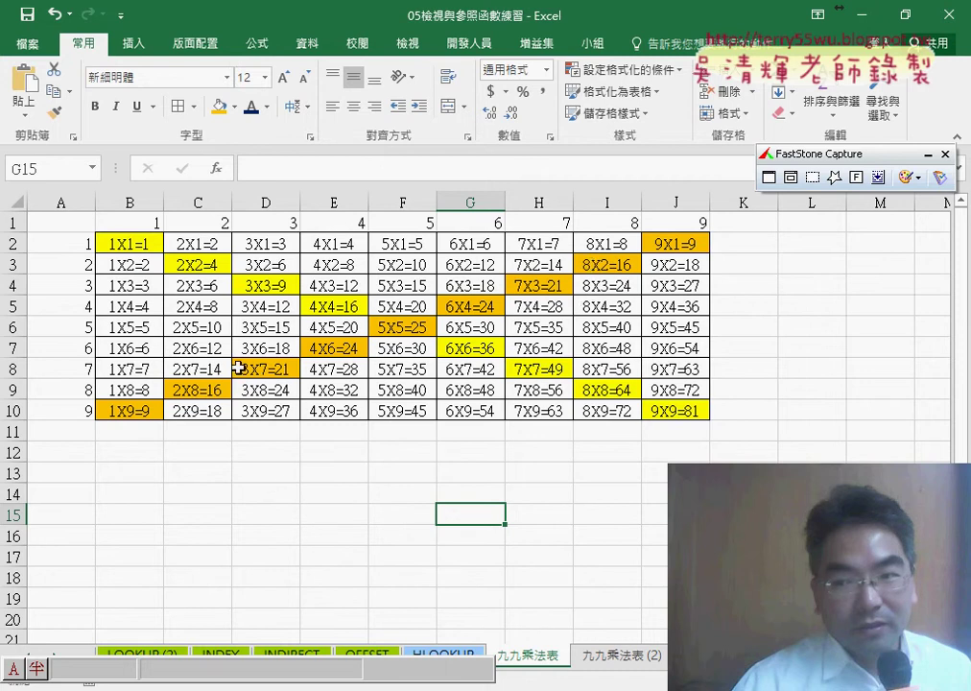
{"action": "left_click", "coordinate": [607, 481]}
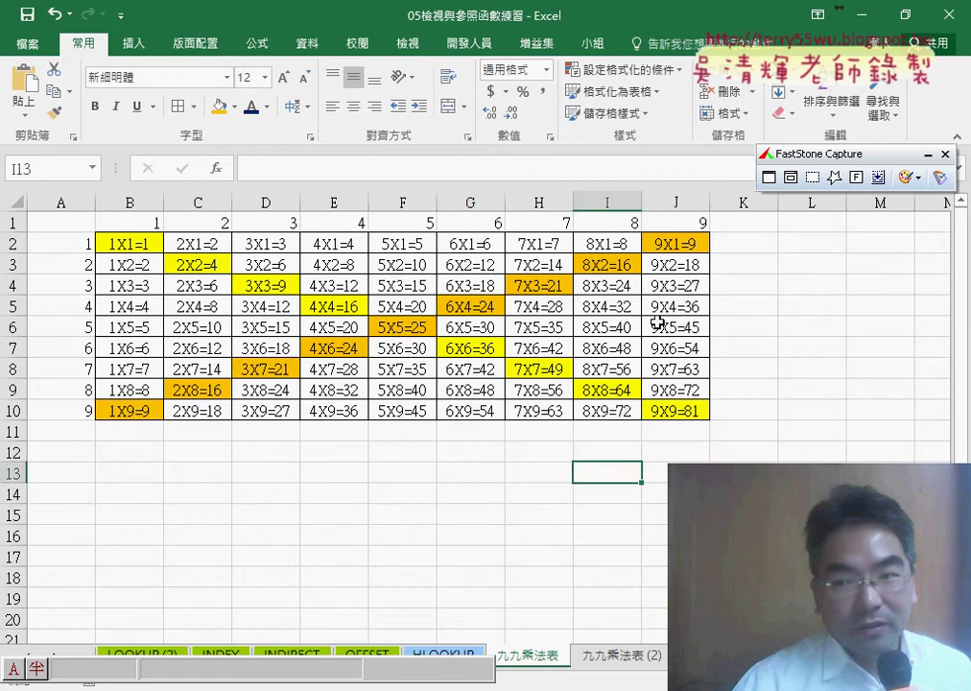
{"action": "left_click", "coordinate": [624, 70]}
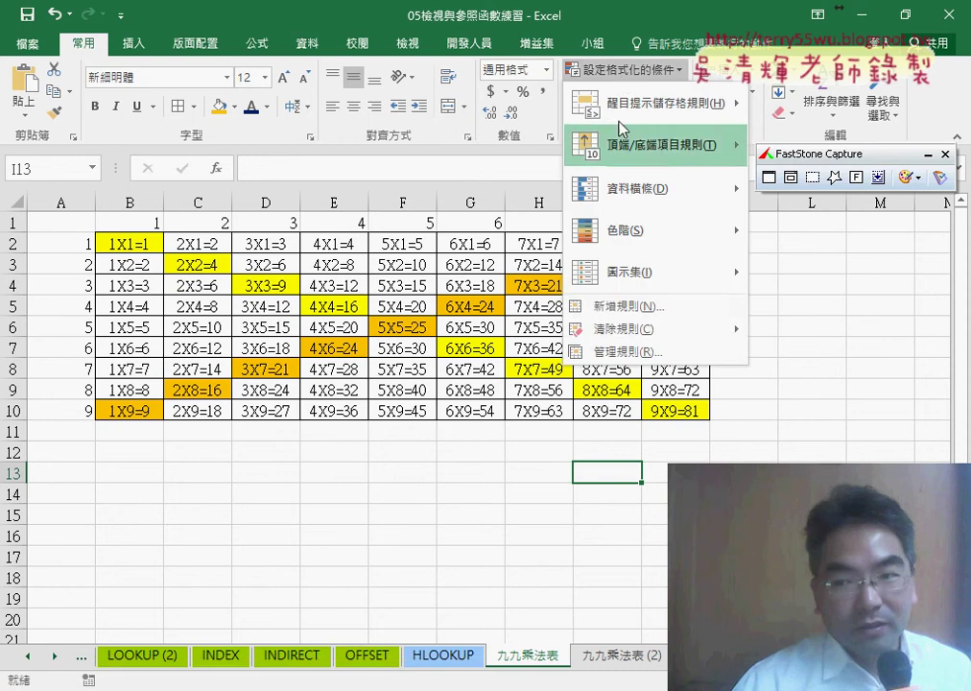
{"action": "left_click", "coordinate": [621, 307]}
{"action": "mouse_move", "coordinate": [537, 309]}
{"action": "left_mouse_down"}
{"action": "mouse_move", "coordinate": [639, 213]}
{"action": "mouse_move", "coordinate": [559, 137]}
{"action": "left_mouse_up"}
{"action": "left_click", "coordinate": [432, 218]}
{"action": "left_click", "coordinate": [385, 238]}
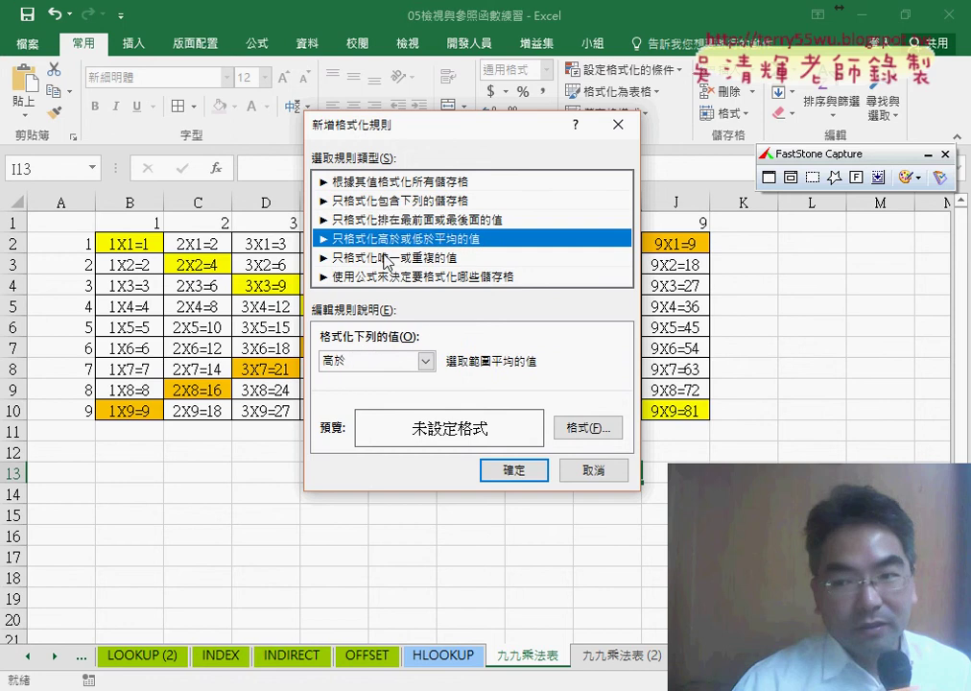
{"action": "left_click", "coordinate": [384, 258]}
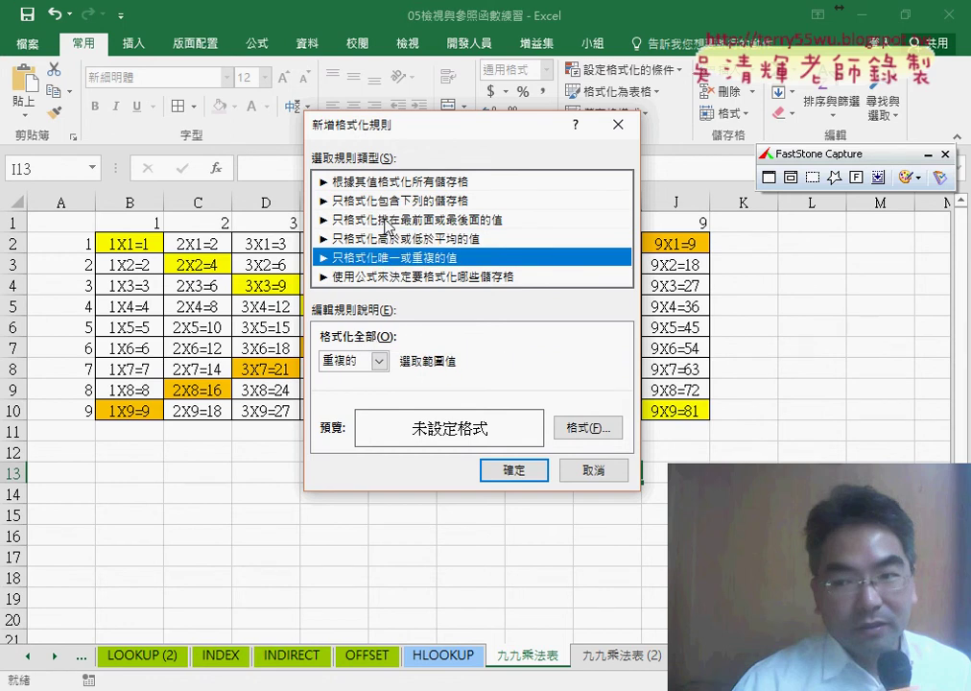
{"action": "left_click", "coordinate": [387, 276]}
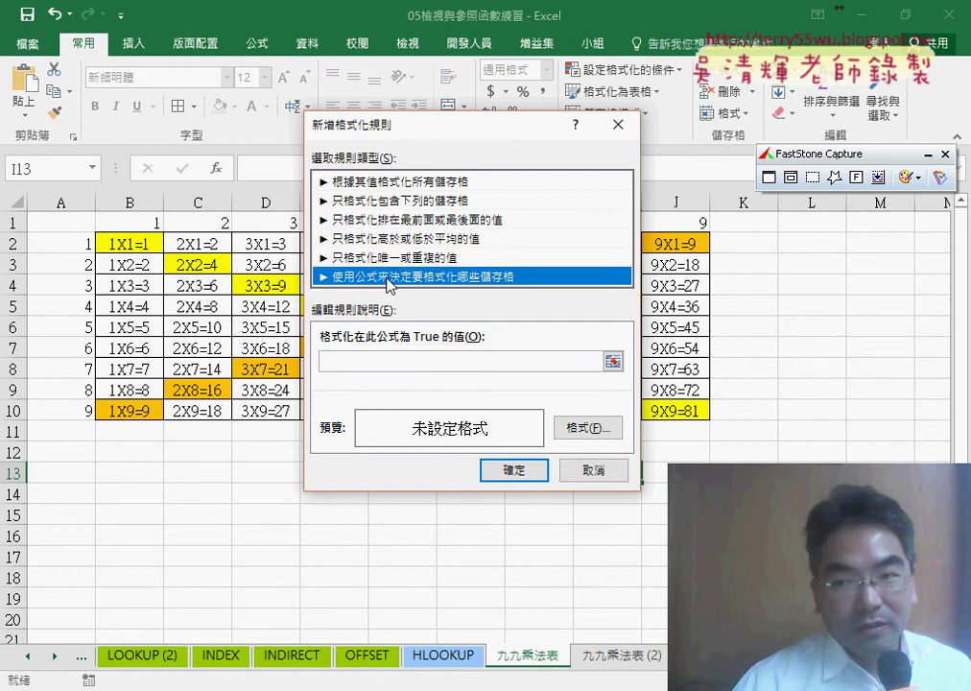
{"action": "left_click", "coordinate": [589, 470]}
{"action": "left_click", "coordinate": [529, 554]}
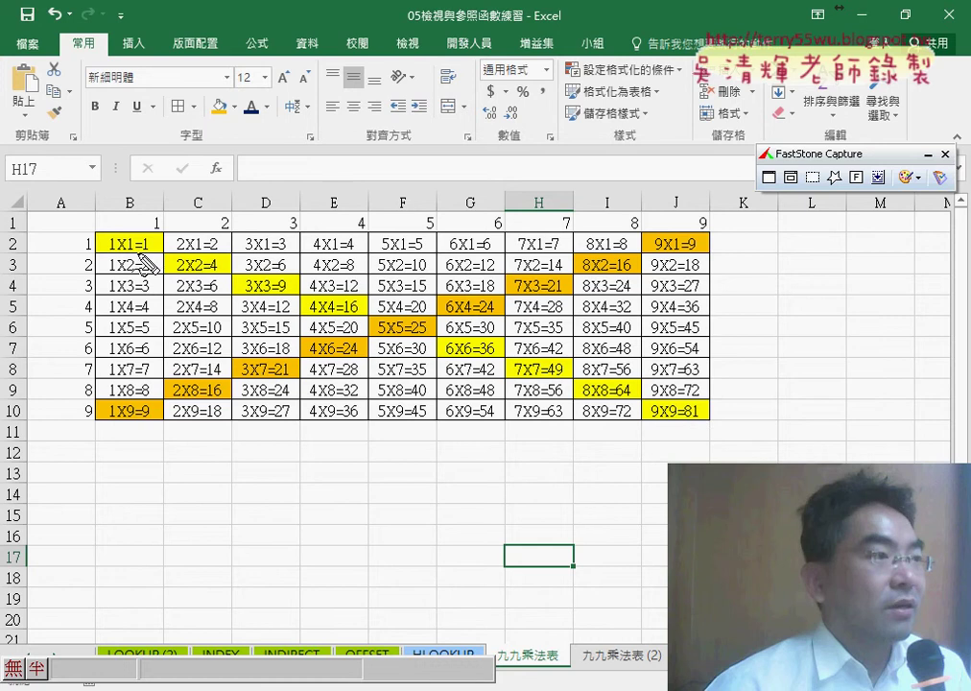
{"action": "left_click_drag", "start_coordinate": [110, 251], "coordinate": [317, 316]}
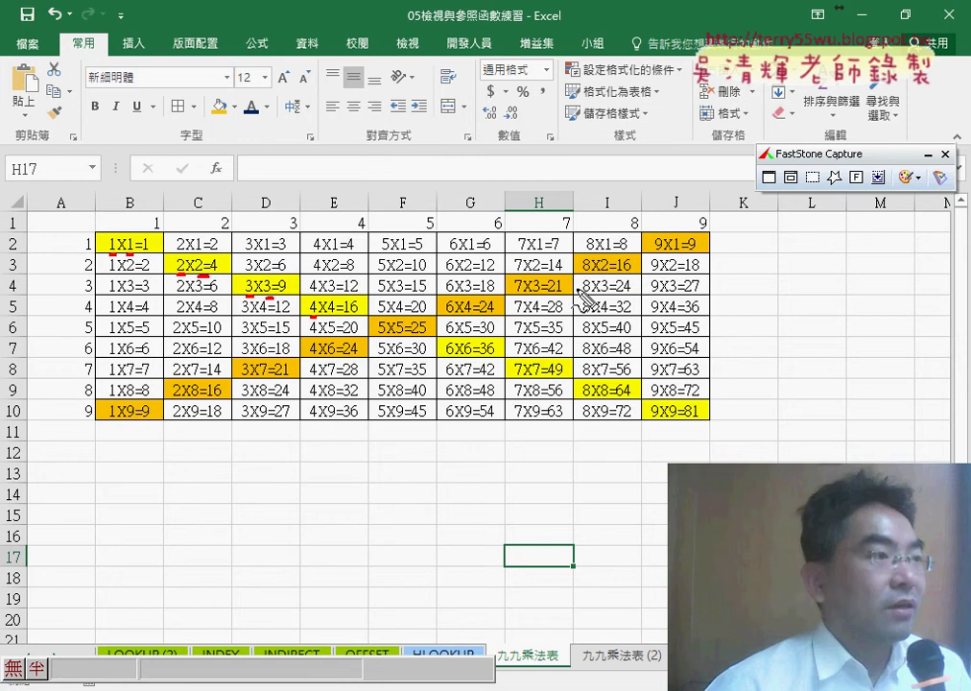
{"action": "left_click_drag", "start_coordinate": [651, 253], "coordinate": [681, 253]}
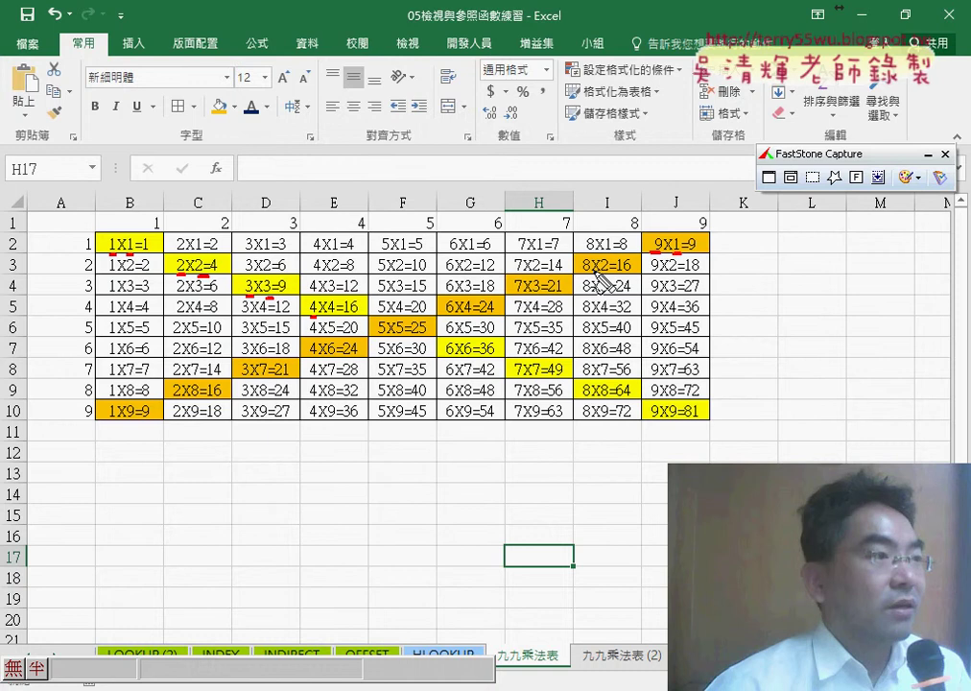
Undo the orange anti-diagonal and yellow main-diagonal highlighting
{"action": "key", "text": "Escape"}
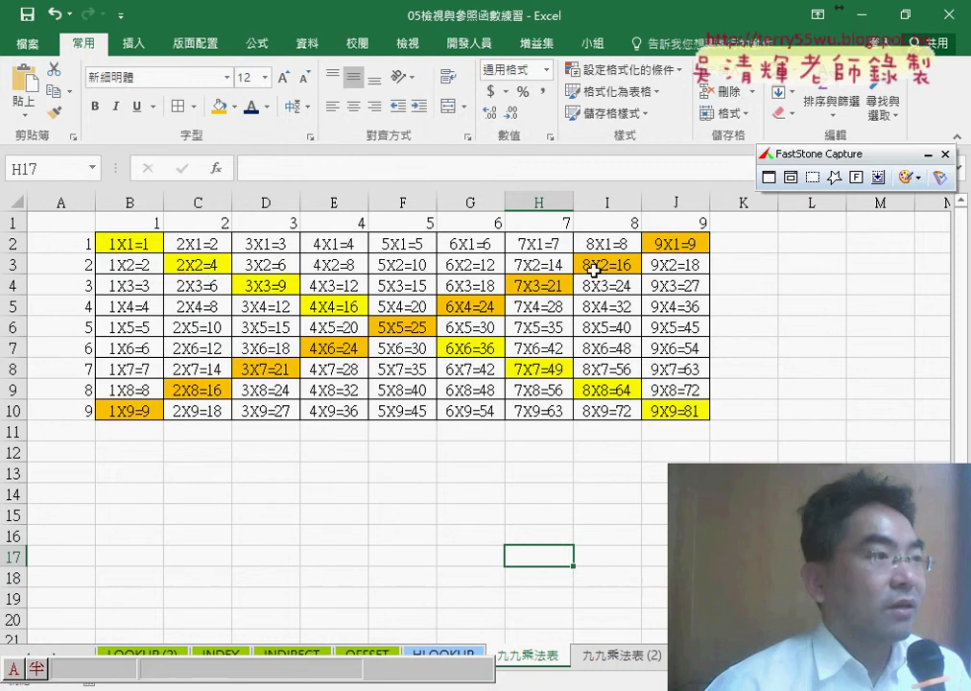
{"action": "key", "text": "ctrl+z"}
{"action": "key", "text": "ctrl+z"}
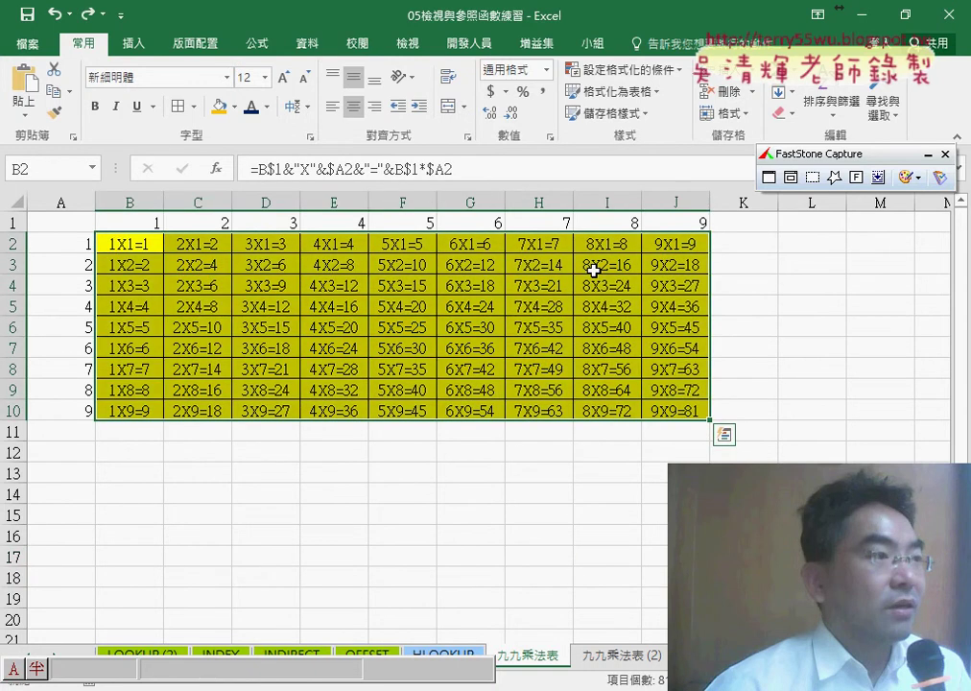
{"action": "key", "text": "ctrl+z"}
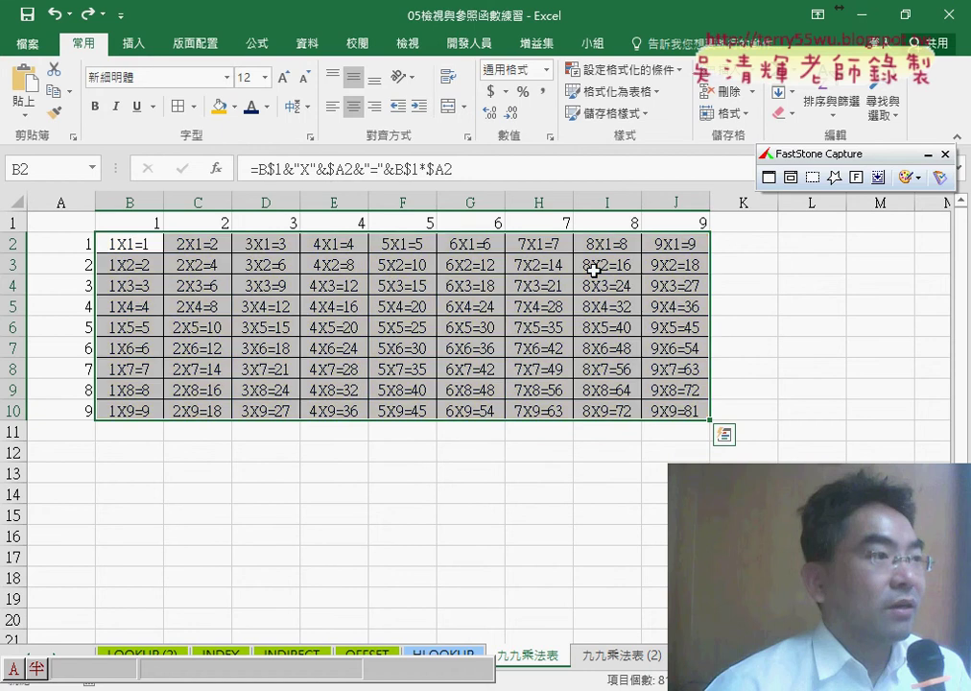
Open a formula-based New Rule dialog, cancel it, and deselect the table
{"action": "left_click", "coordinate": [585, 69]}
{"action": "mouse_move", "coordinate": [653, 103]}
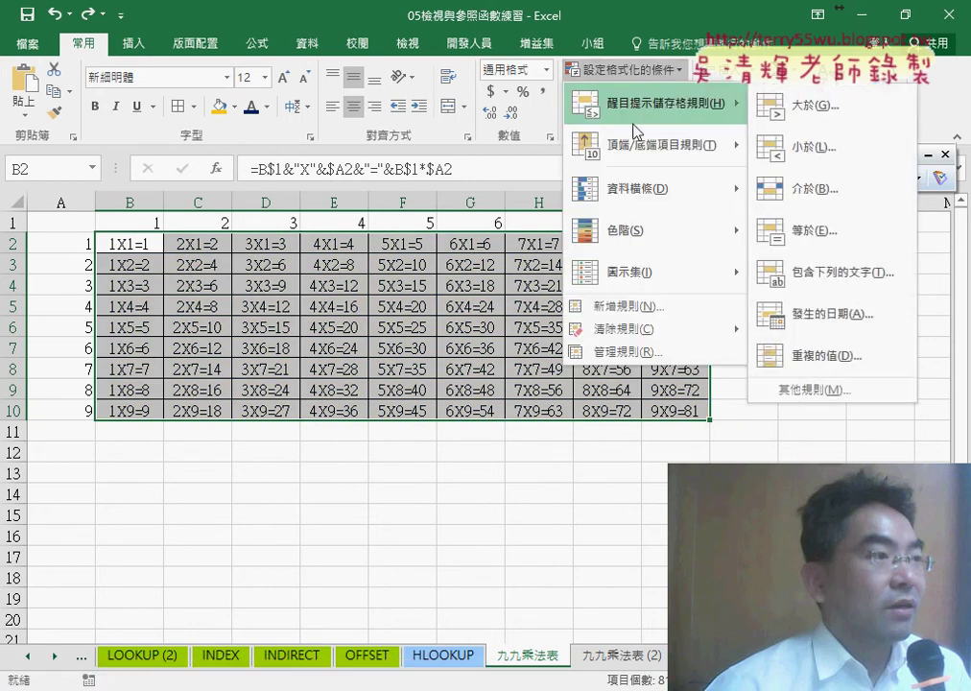
{"action": "left_click", "coordinate": [618, 306]}
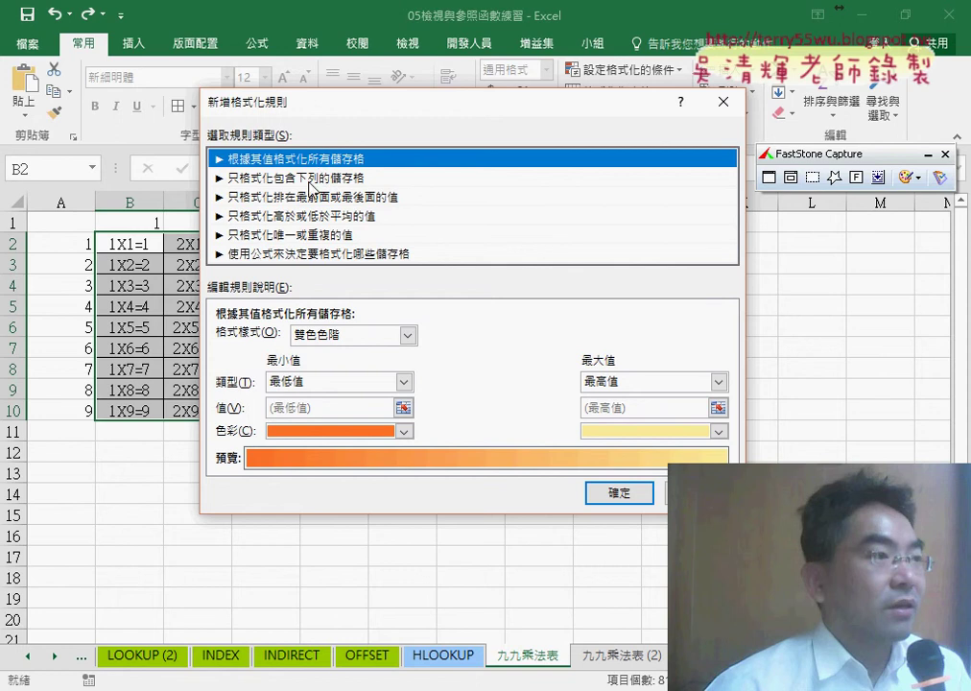
{"action": "left_click", "coordinate": [290, 254]}
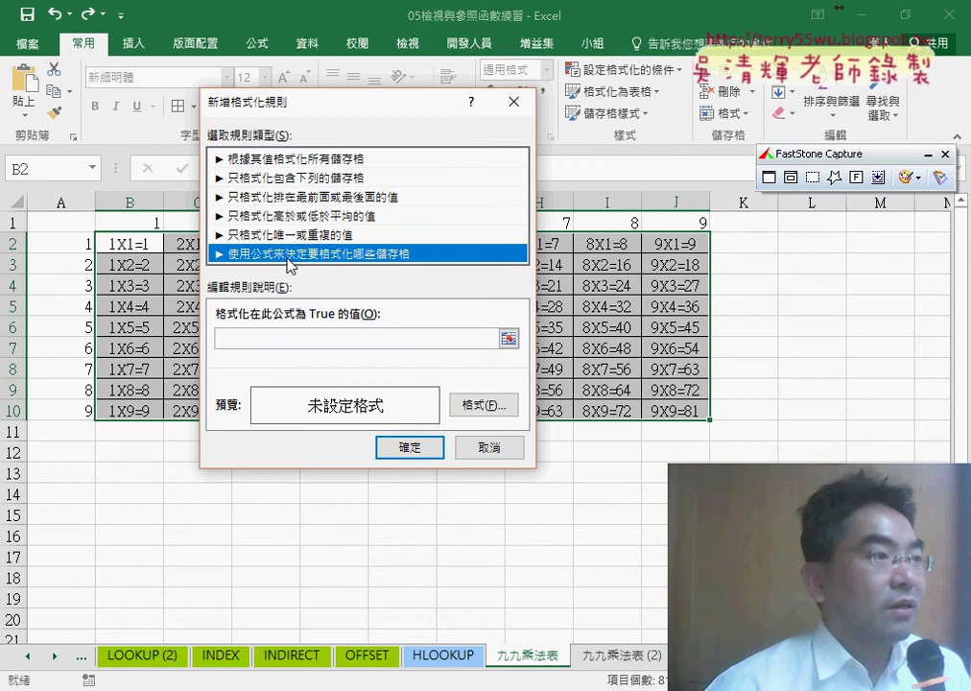
{"action": "left_click", "coordinate": [489, 447]}
{"action": "left_click", "coordinate": [377, 493]}
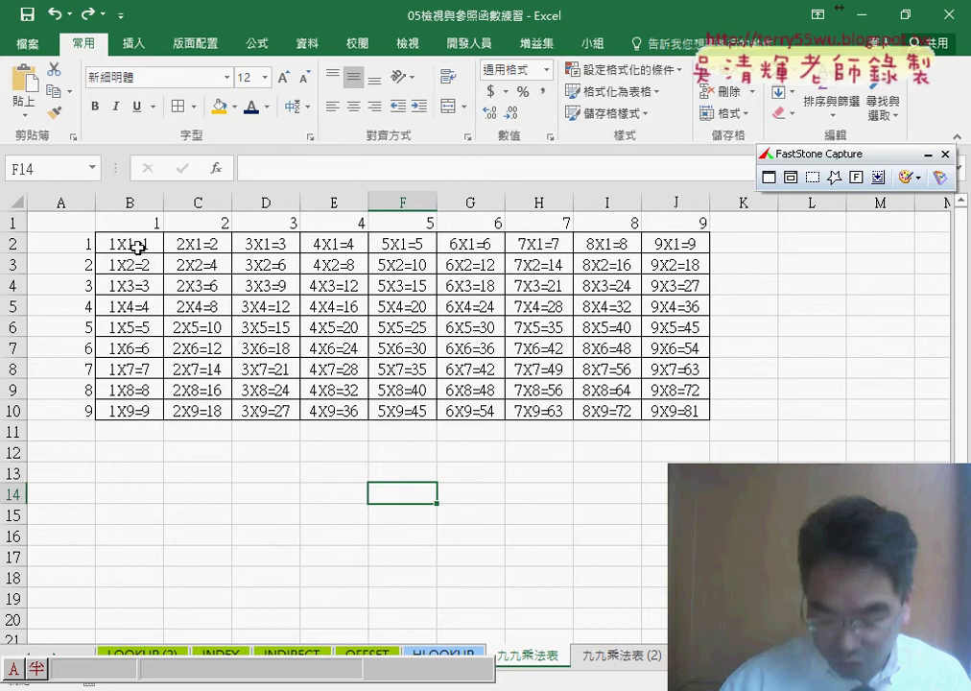
For B2:J10, start a formula-based rule and enter =$B$1=$A$2 by clicking B1 and A2
{"action": "left_click_drag", "start_coordinate": [138, 246], "coordinate": [674, 415]}
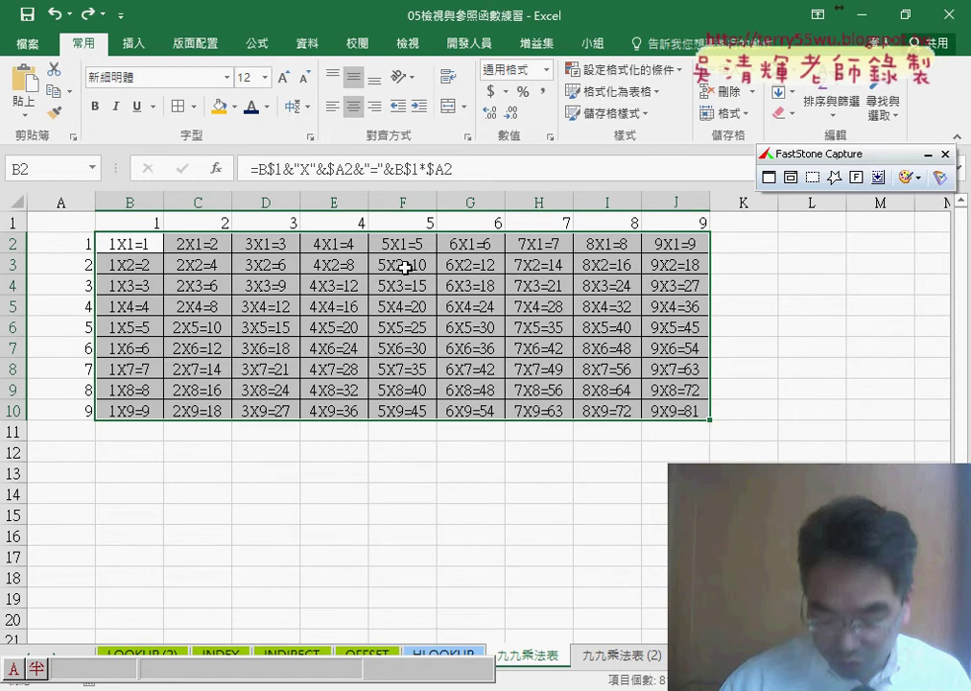
{"action": "left_click", "coordinate": [624, 70]}
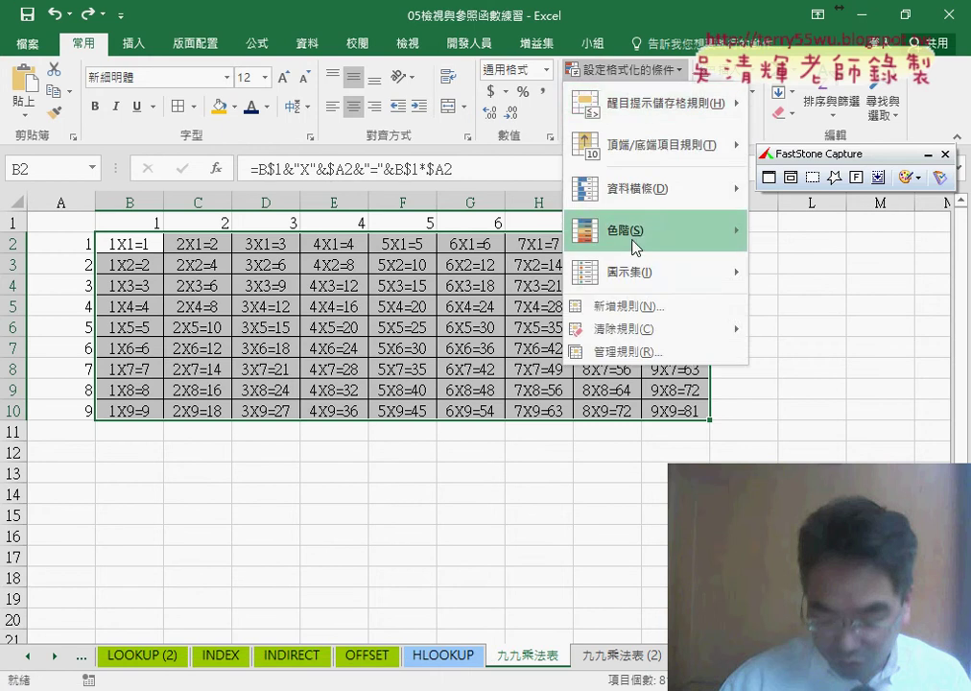
{"action": "left_click", "coordinate": [628, 306]}
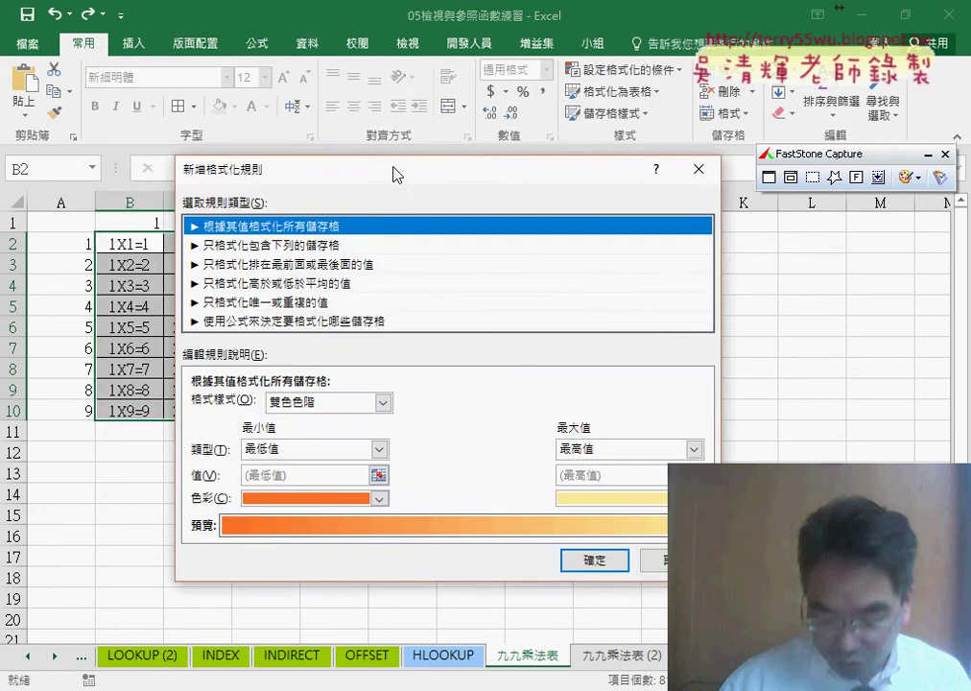
{"action": "left_click_drag", "start_coordinate": [396, 173], "coordinate": [437, 227]}
{"action": "left_click", "coordinate": [297, 383]}
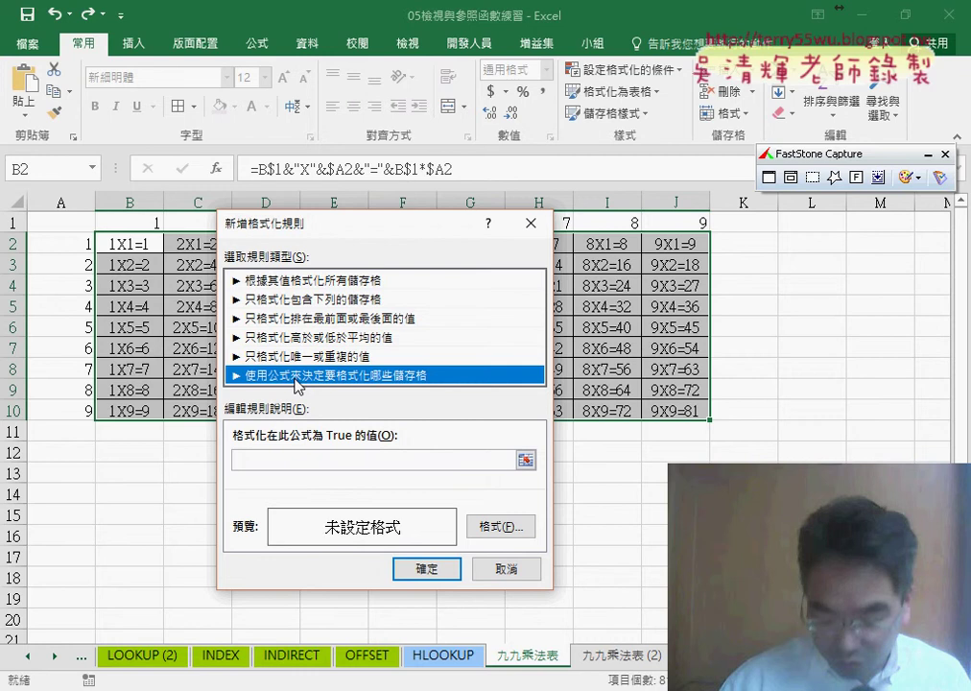
{"action": "left_click", "coordinate": [261, 460]}
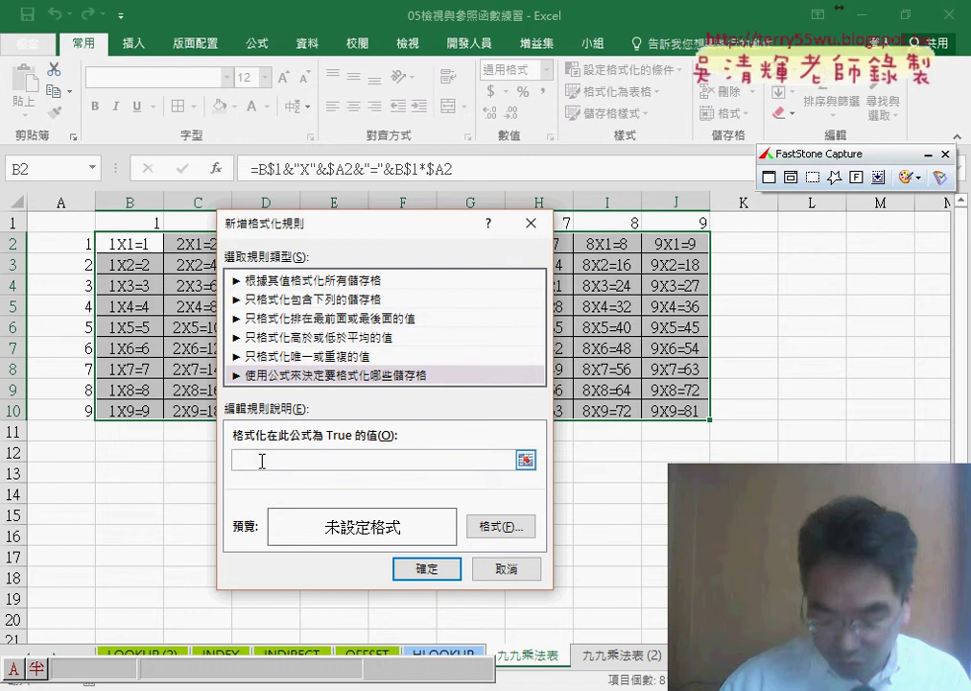
{"action": "key", "text": "super+space"}
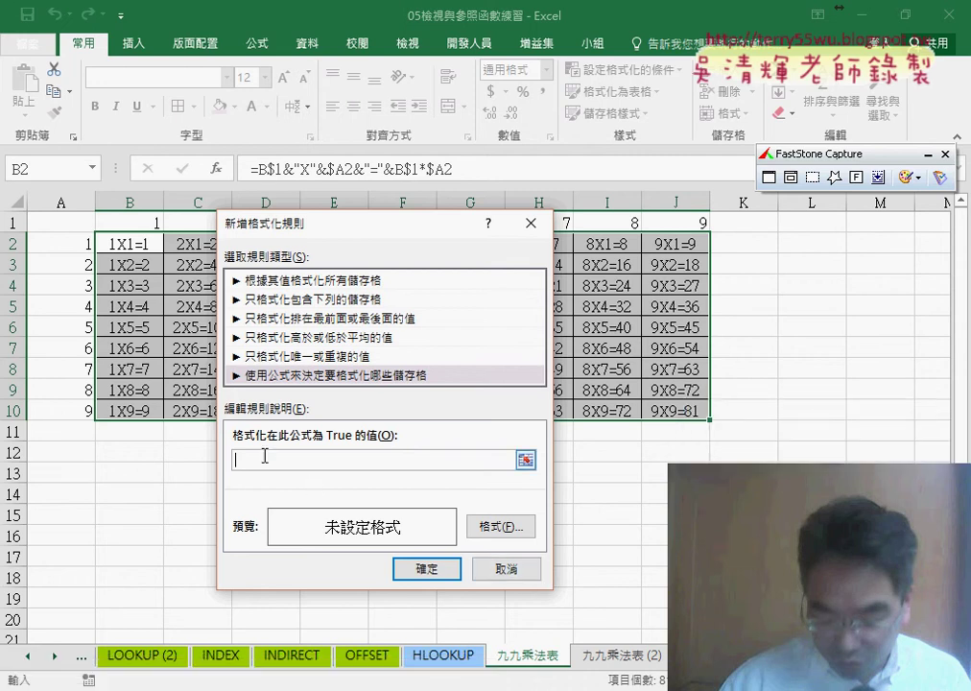
{"action": "type", "text": "="}
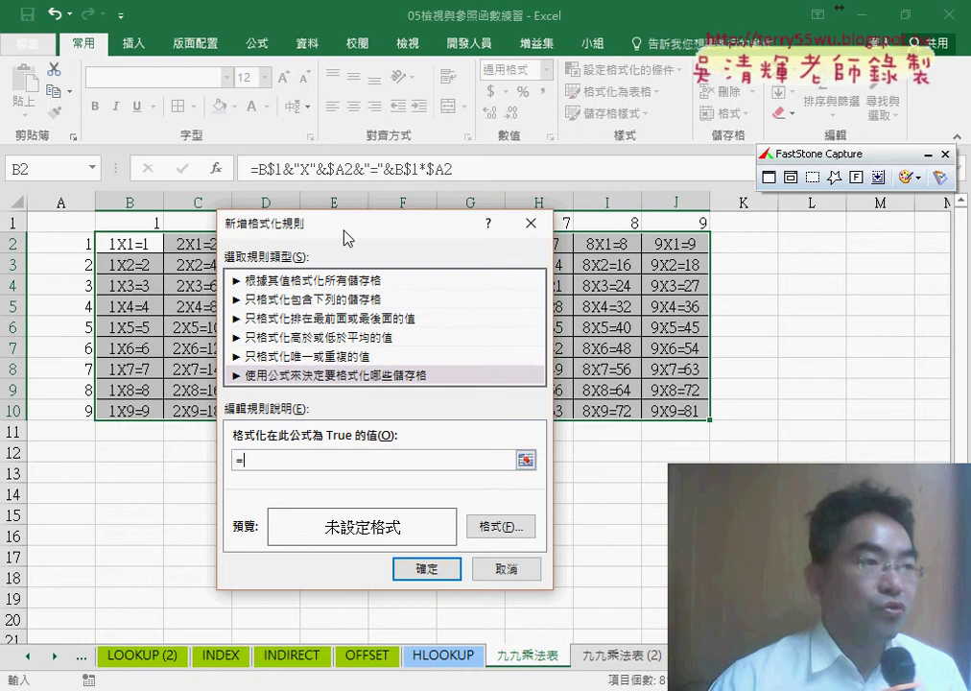
{"action": "left_click_drag", "start_coordinate": [343, 229], "coordinate": [344, 295]}
{"action": "left_click", "coordinate": [137, 225]}
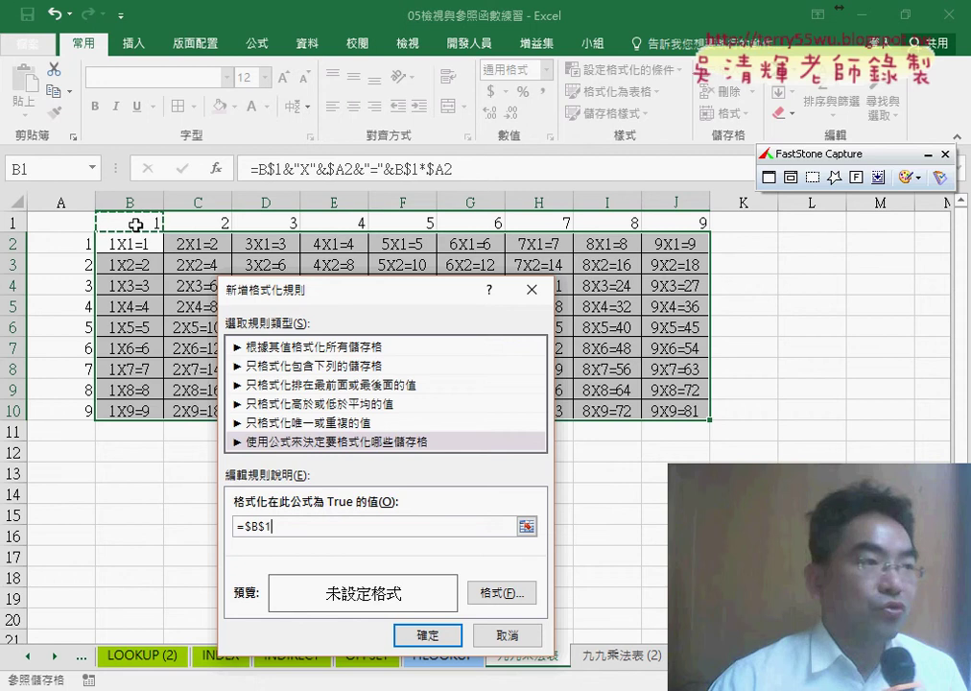
{"action": "type", "text": "="}
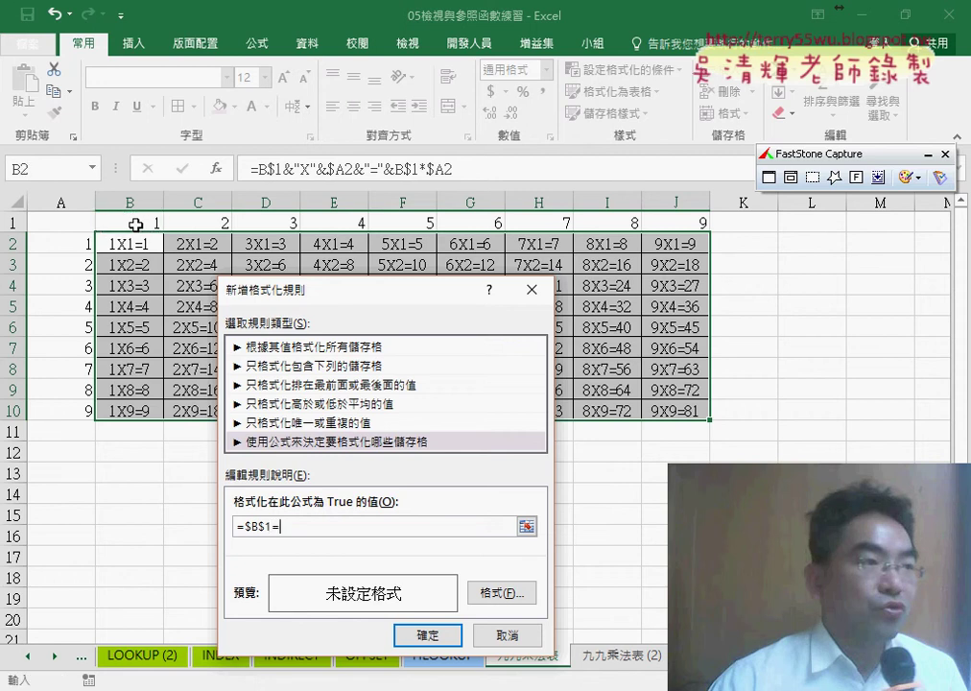
{"action": "left_click", "coordinate": [72, 244]}
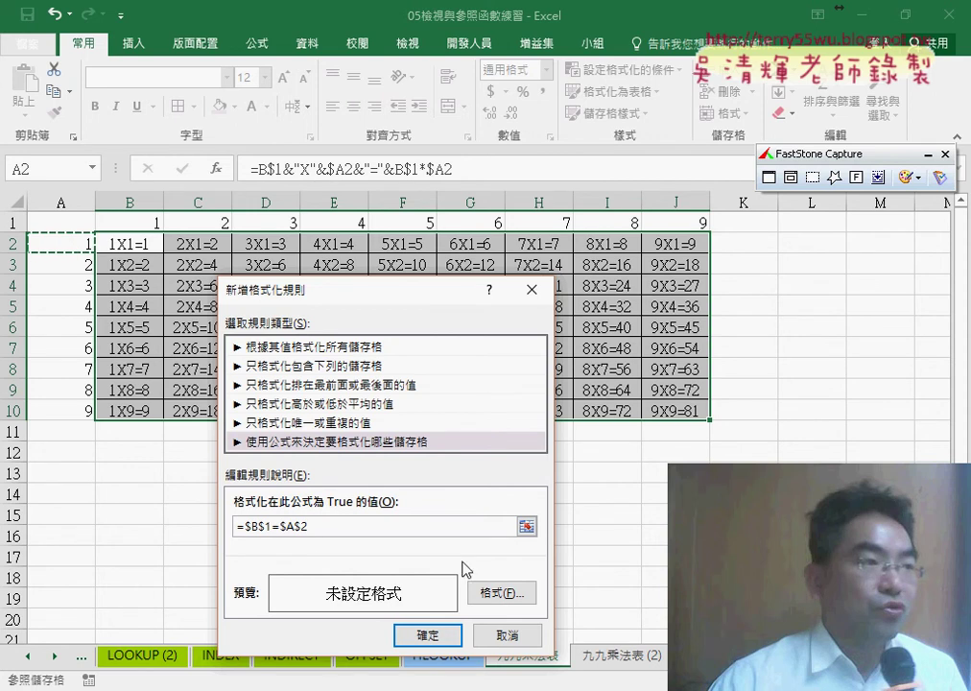
Give the rule a yellow fill and apply it, tinting the whole table yellow
{"action": "left_click", "coordinate": [500, 593]}
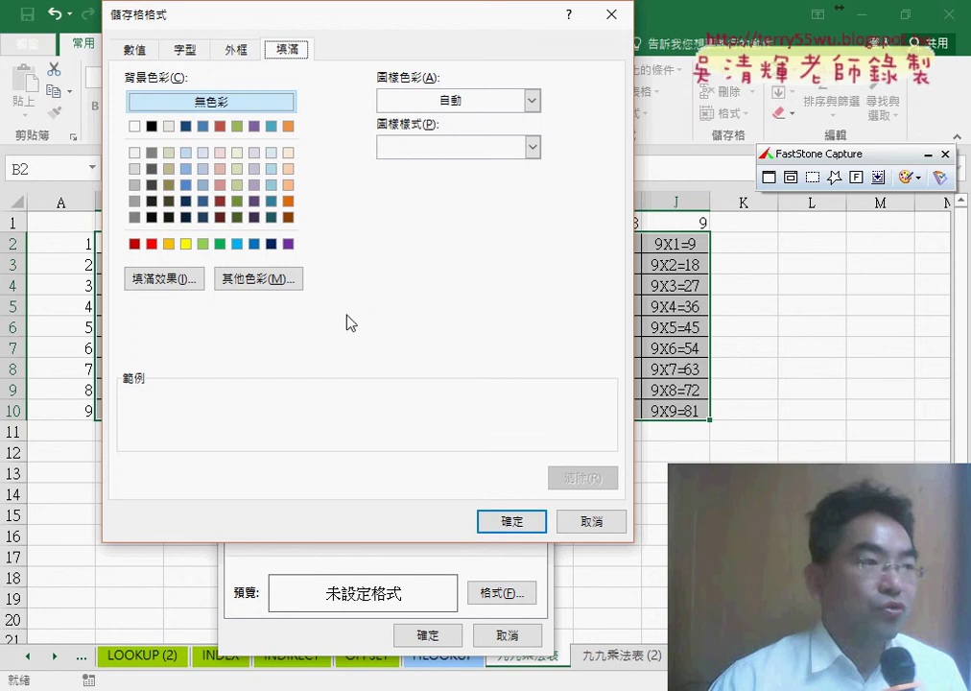
{"action": "left_click", "coordinate": [186, 244]}
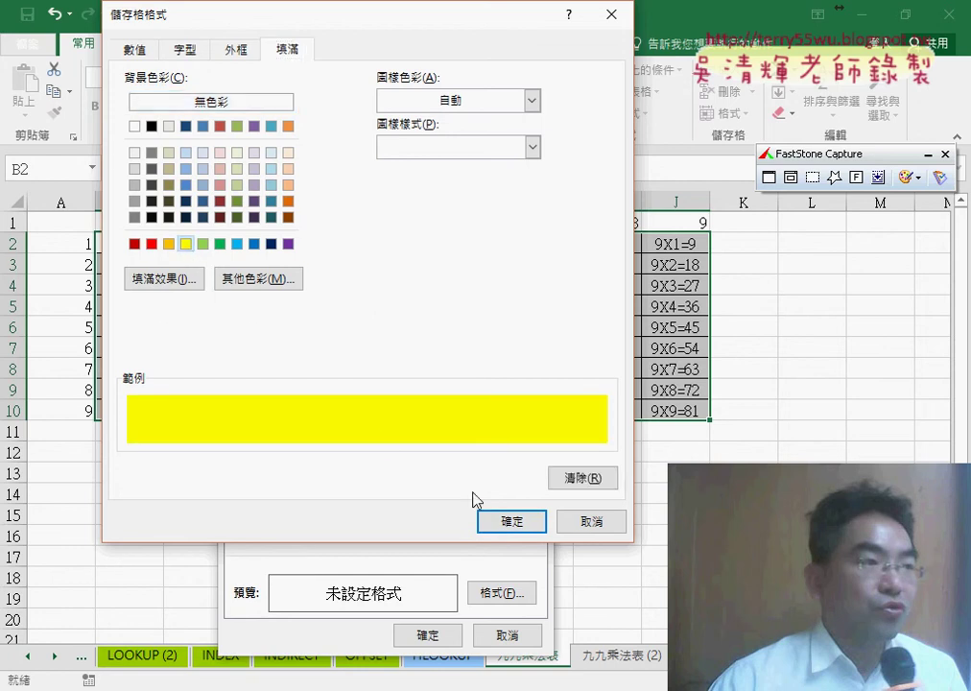
{"action": "left_click", "coordinate": [511, 521]}
{"action": "left_click_drag", "start_coordinate": [374, 289], "coordinate": [524, 265]}
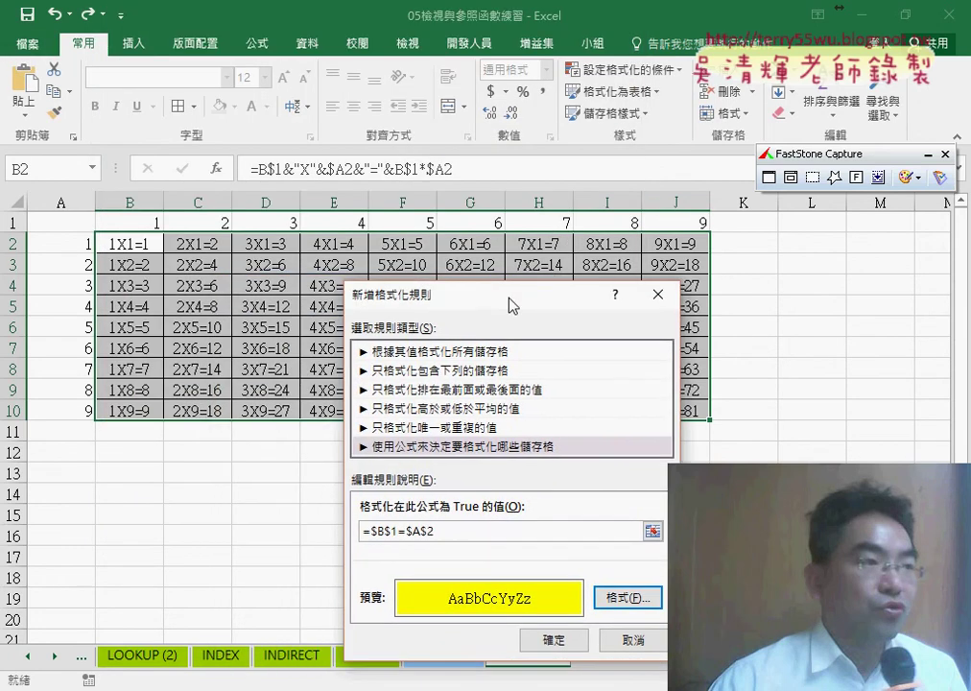
{"action": "left_click", "coordinate": [575, 611]}
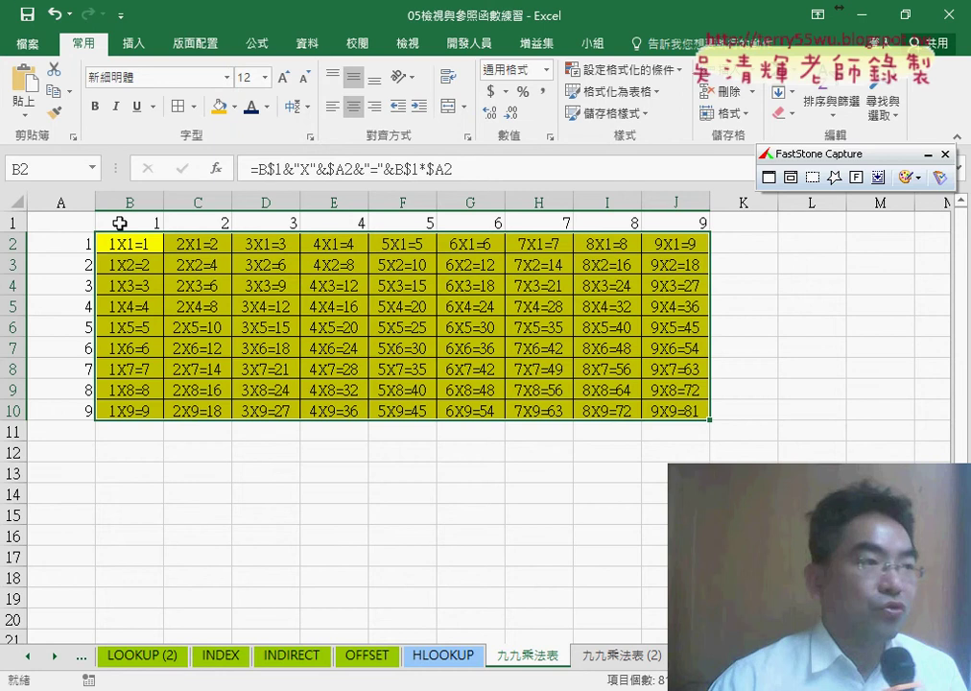
In Manage Rules, edit the yellow rule's formula to =B$1=$A2 and apply it
{"action": "left_click", "coordinate": [624, 70]}
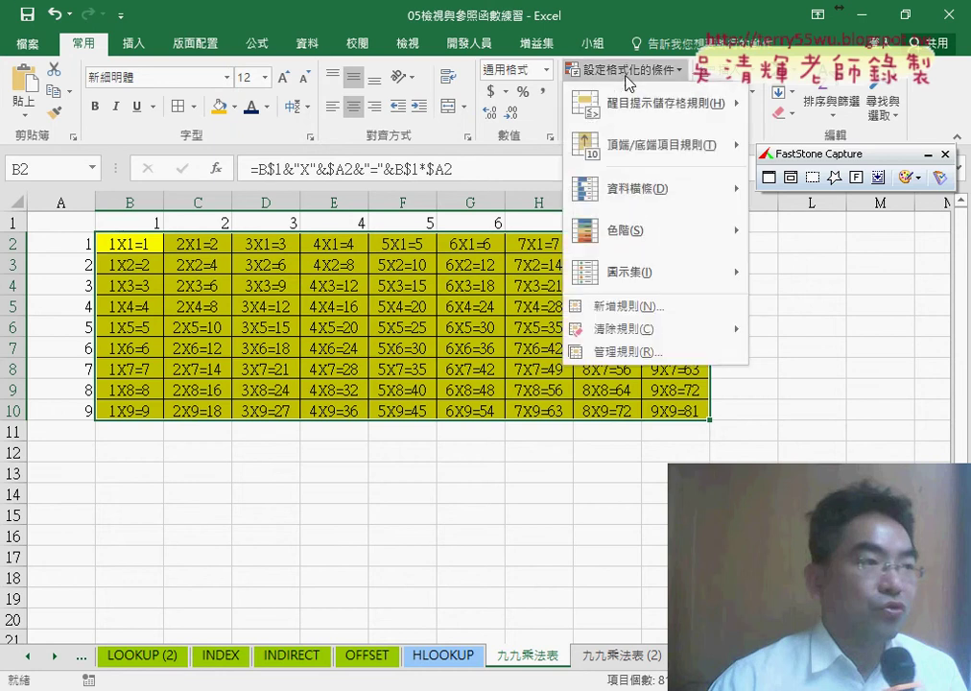
{"action": "left_click", "coordinate": [623, 351]}
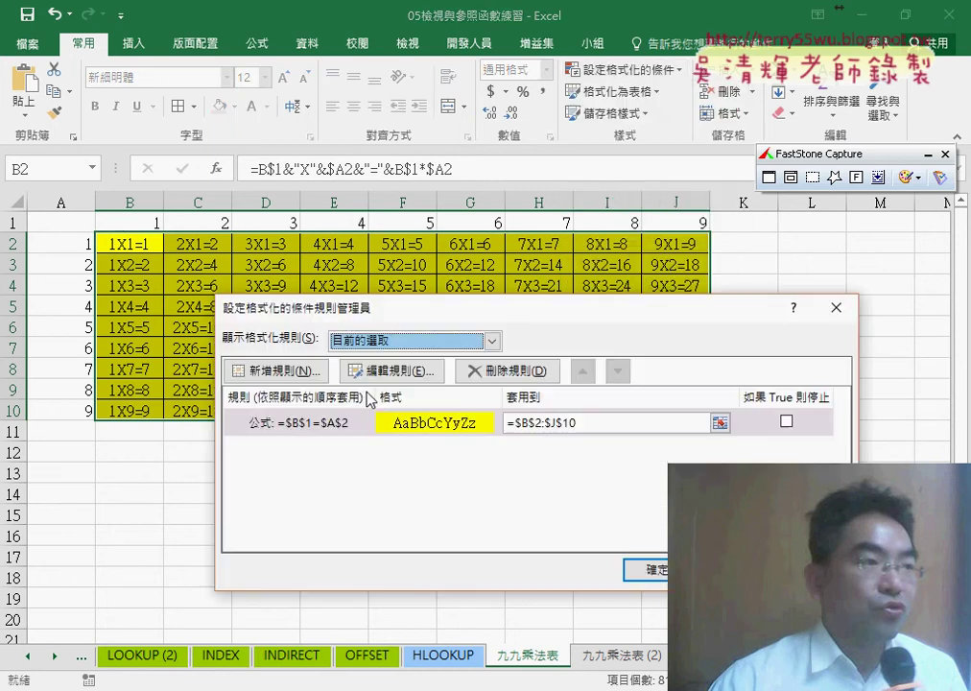
{"action": "left_click", "coordinate": [336, 428]}
{"action": "double_click", "coordinate": [336, 428]}
{"action": "left_click_drag", "start_coordinate": [456, 255], "coordinate": [456, 157]}
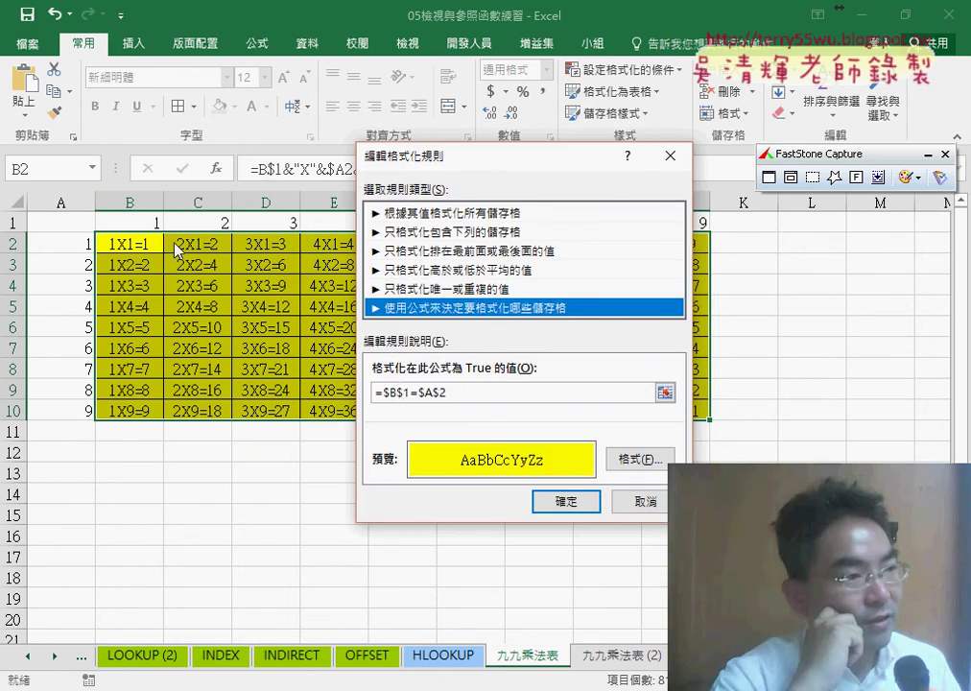
{"action": "left_click", "coordinate": [383, 392]}
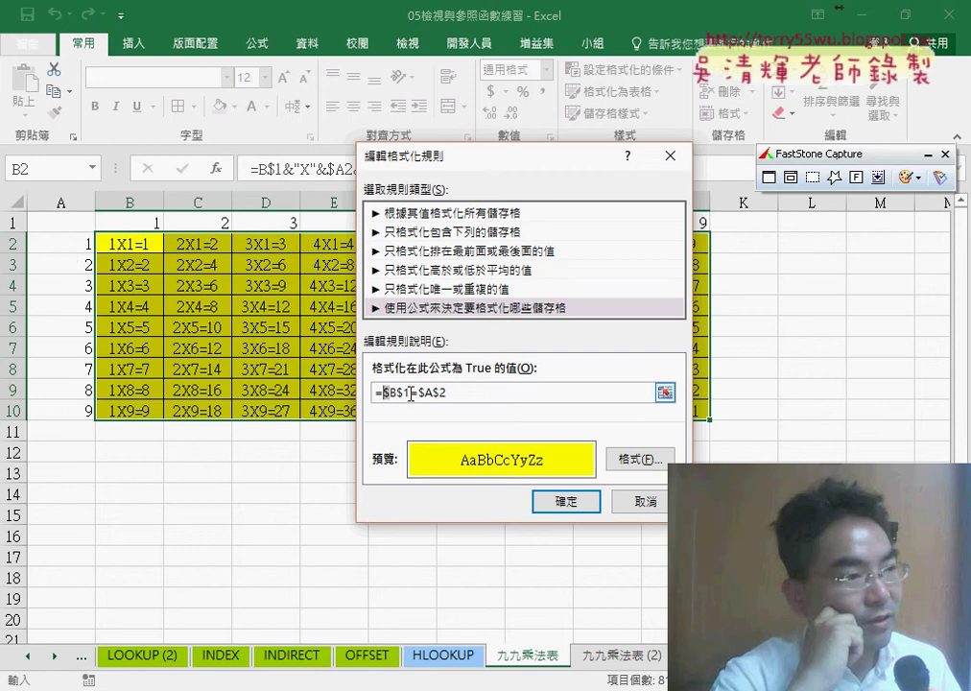
{"action": "key", "text": "Delete"}
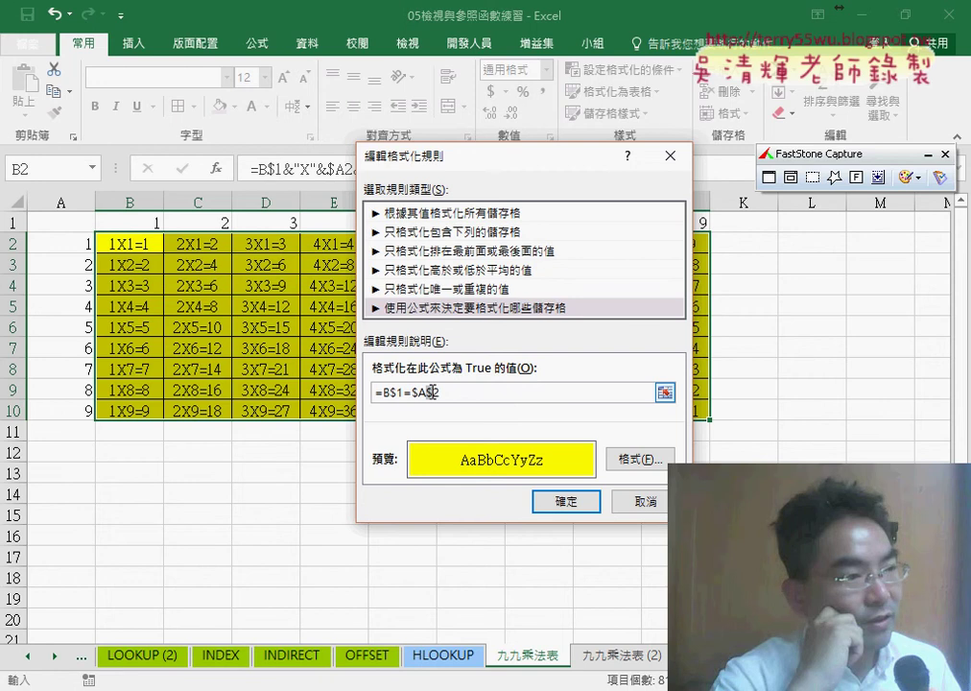
{"action": "left_click", "coordinate": [434, 391]}
{"action": "key", "text": "BackSpace"}
{"action": "left_click", "coordinate": [563, 501]}
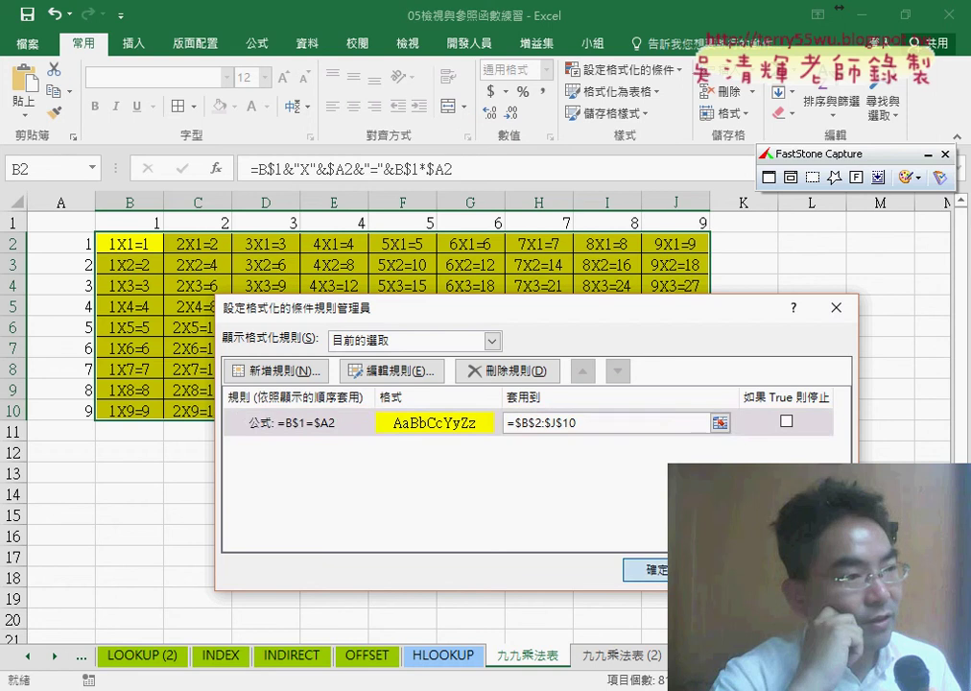
{"action": "key", "text": "Return"}
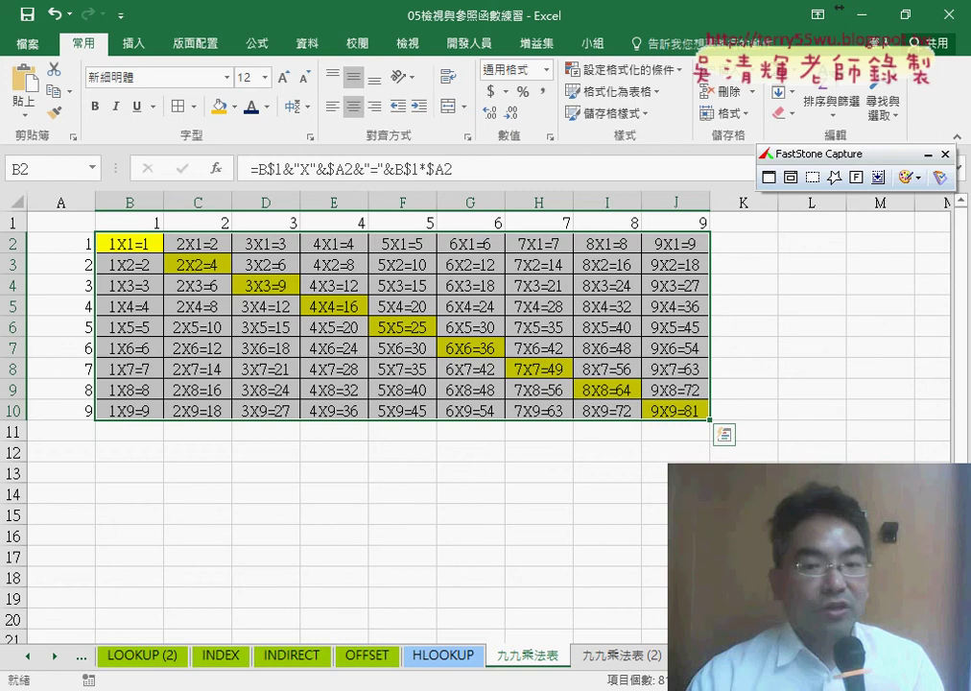
Start a new formula-based conditional formatting rule for the multiplication table
{"action": "left_click", "coordinate": [624, 70]}
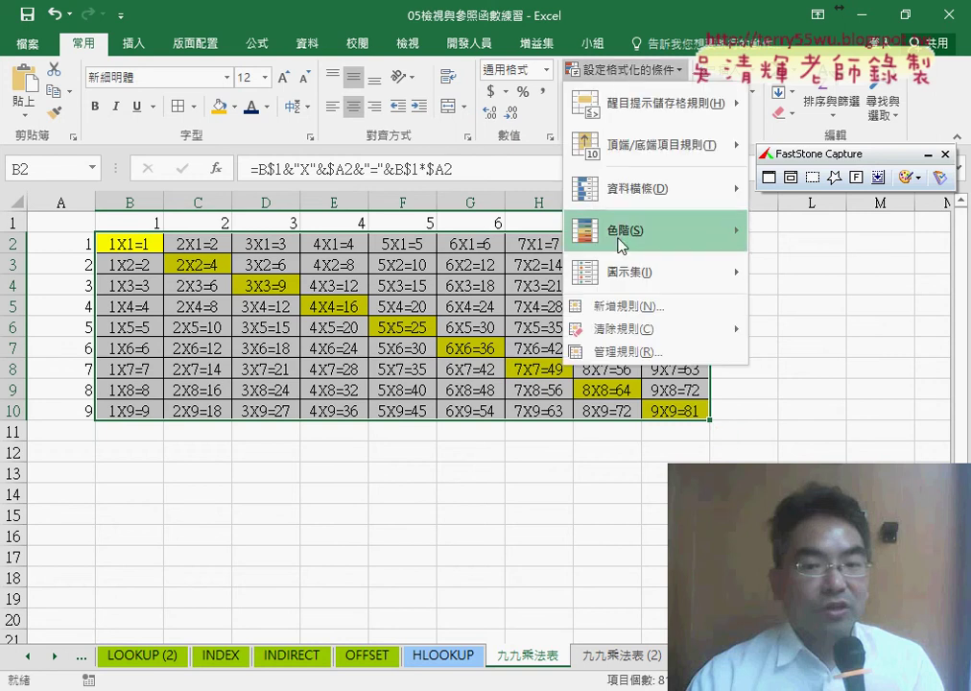
{"action": "left_click", "coordinate": [619, 306]}
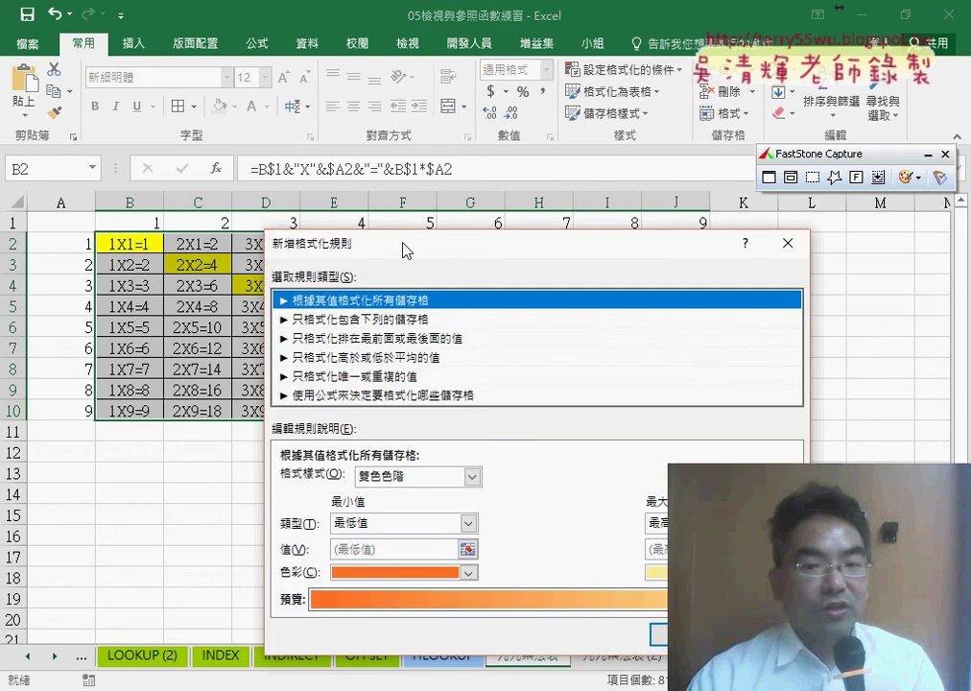
{"action": "left_click_drag", "start_coordinate": [403, 250], "coordinate": [377, 259]}
{"action": "left_click", "coordinate": [360, 403]}
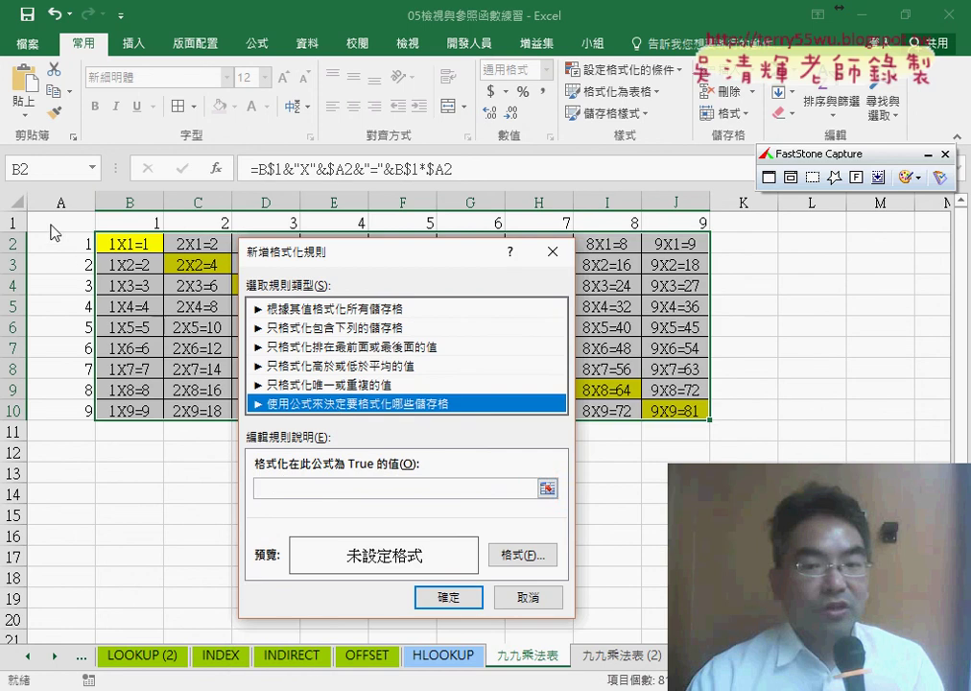
{"action": "left_click", "coordinate": [285, 489]}
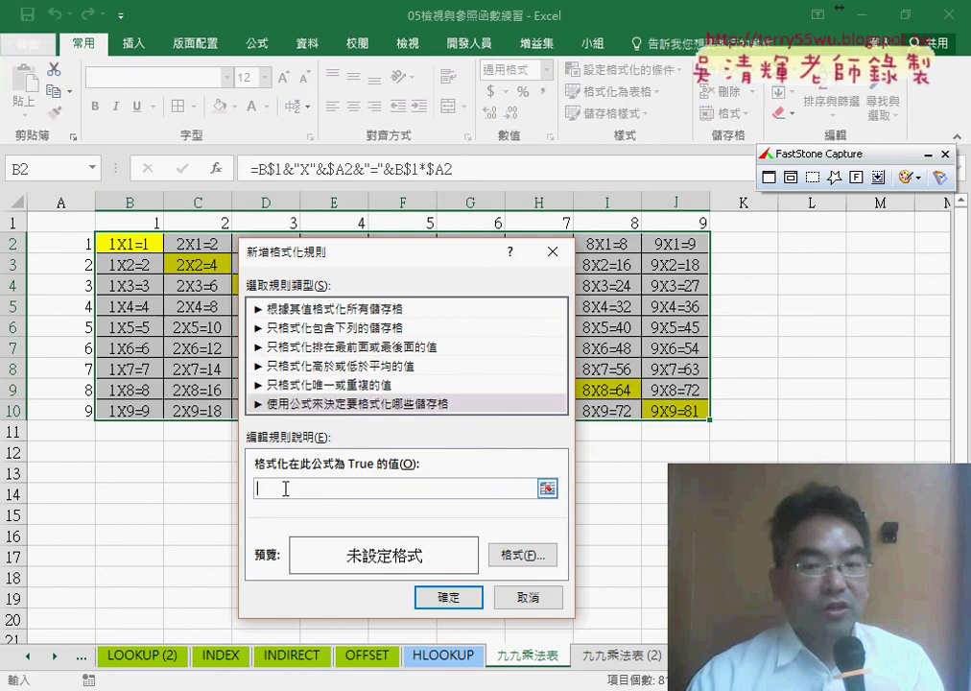
Enter the rule formula =$B$1+$A$2=10 by referencing cells B1 and A2
{"action": "type", "text": "="}
{"action": "left_click", "coordinate": [143, 226]}
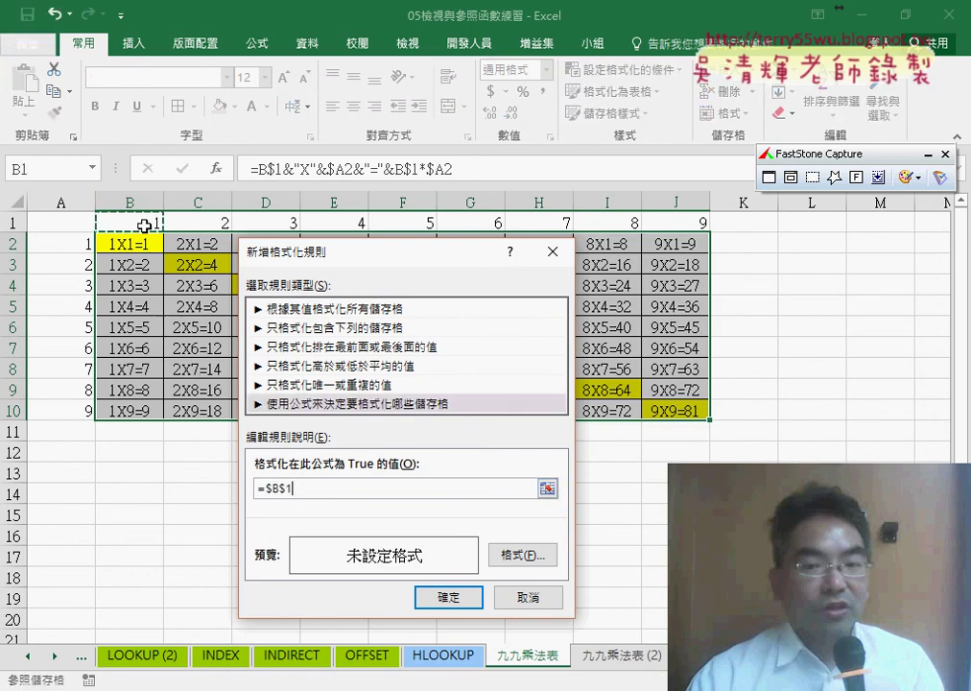
{"action": "type", "text": "+"}
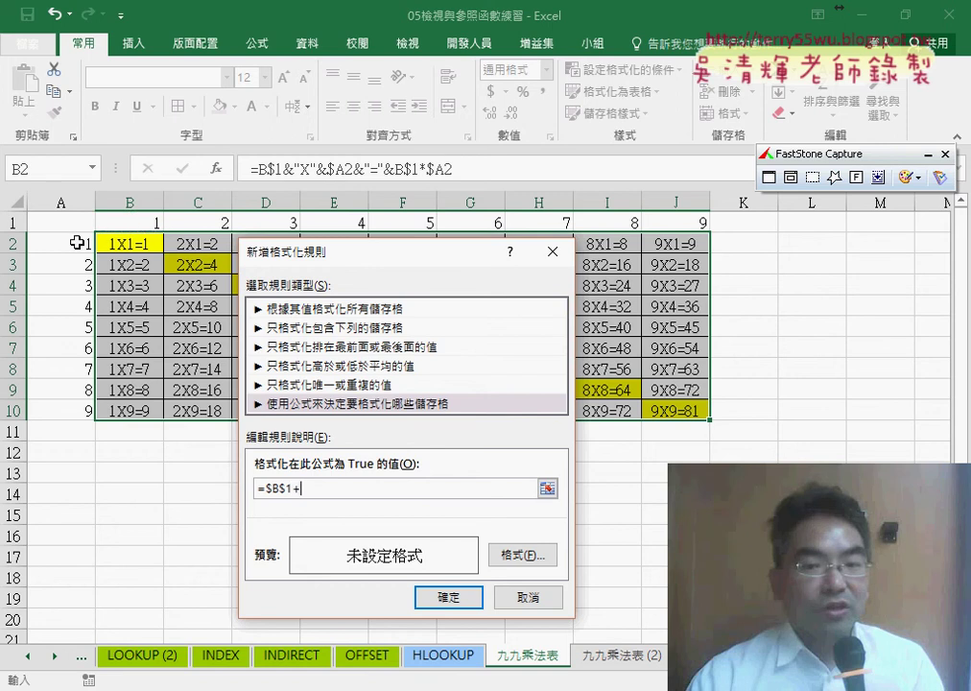
{"action": "left_click", "coordinate": [77, 242]}
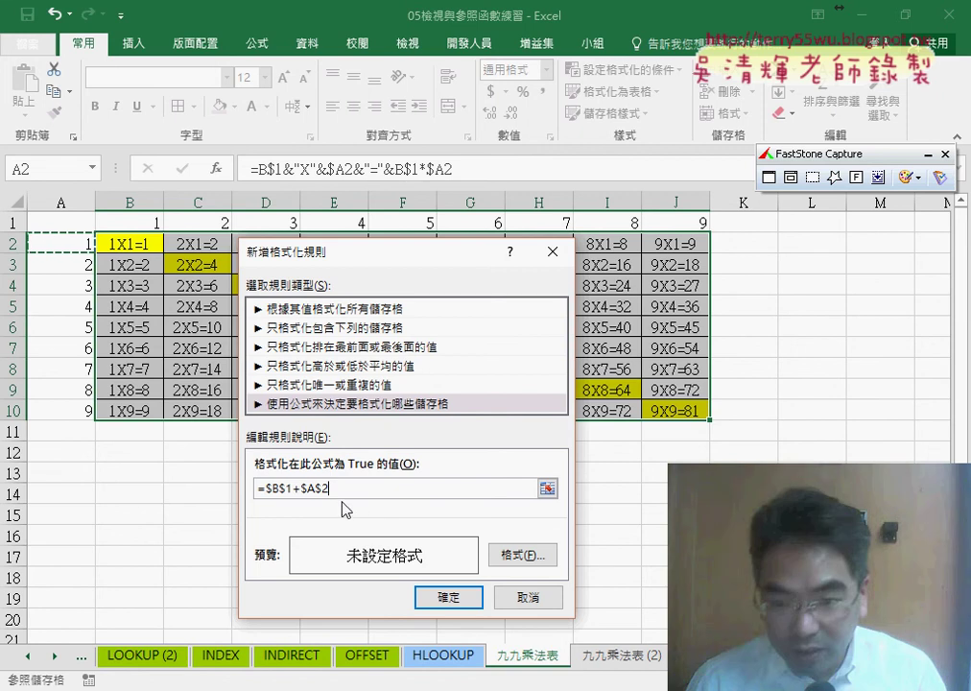
{"action": "type", "text": "="}
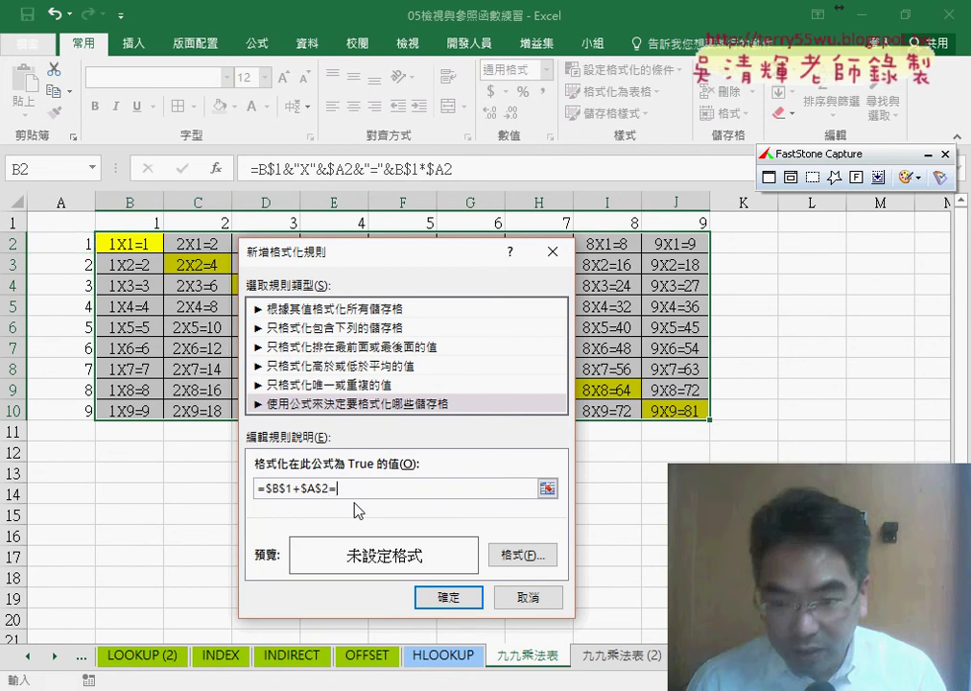
{"action": "type", "text": "10"}
{"action": "left_click_drag", "start_coordinate": [264, 489], "coordinate": [372, 490]}
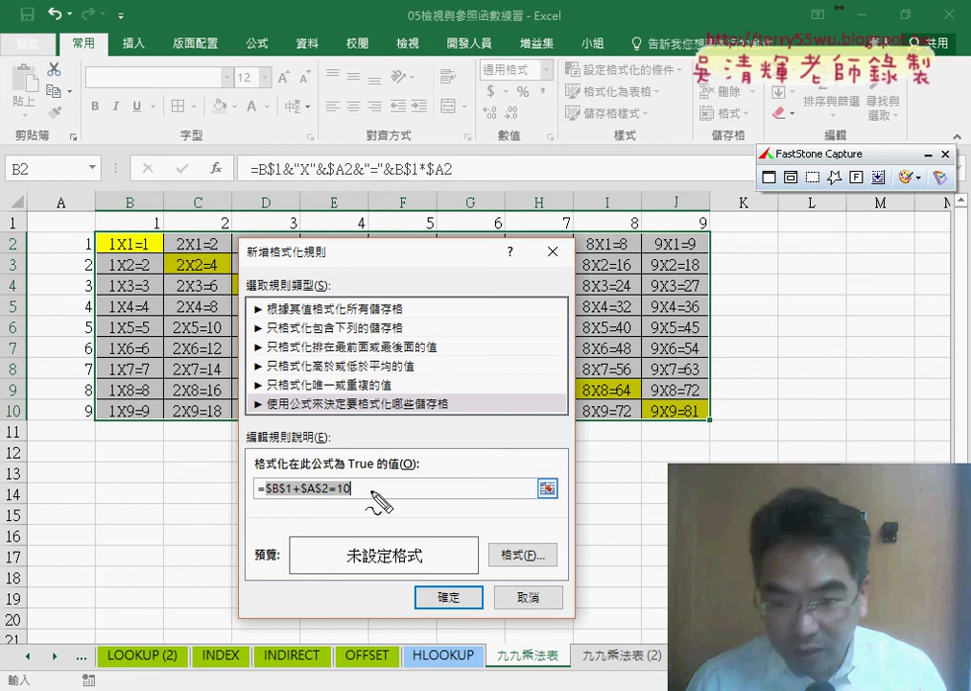
{"action": "mouse_move", "coordinate": [247, 474]}
{"action": "left_mouse_down"}
{"action": "mouse_move", "coordinate": [253, 499]}
{"action": "mouse_move", "coordinate": [272, 477]}
{"action": "left_mouse_up"}
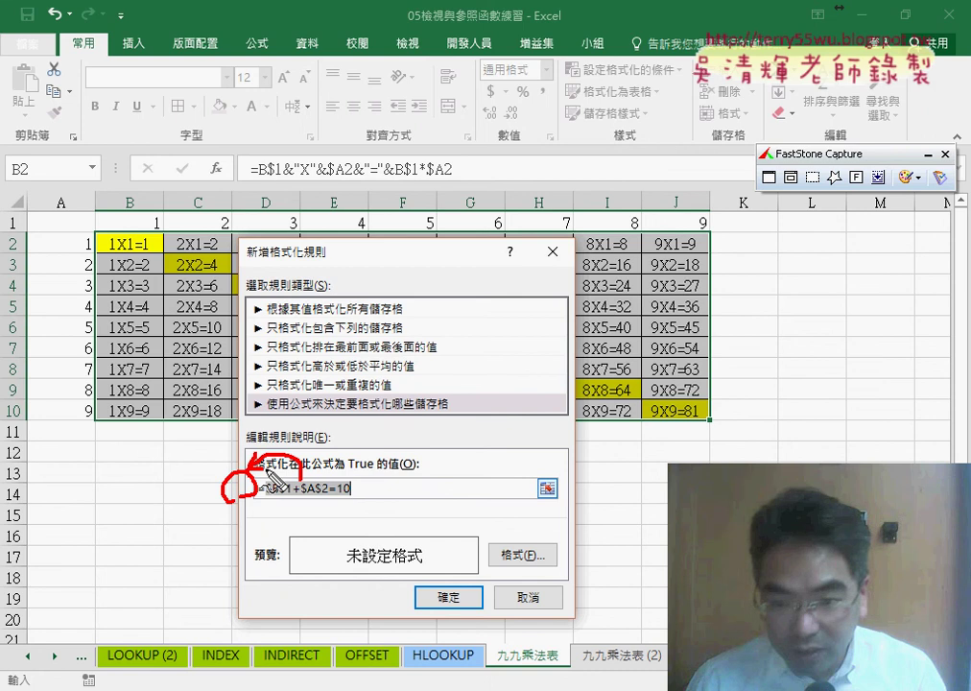
{"action": "key", "text": "Escape"}
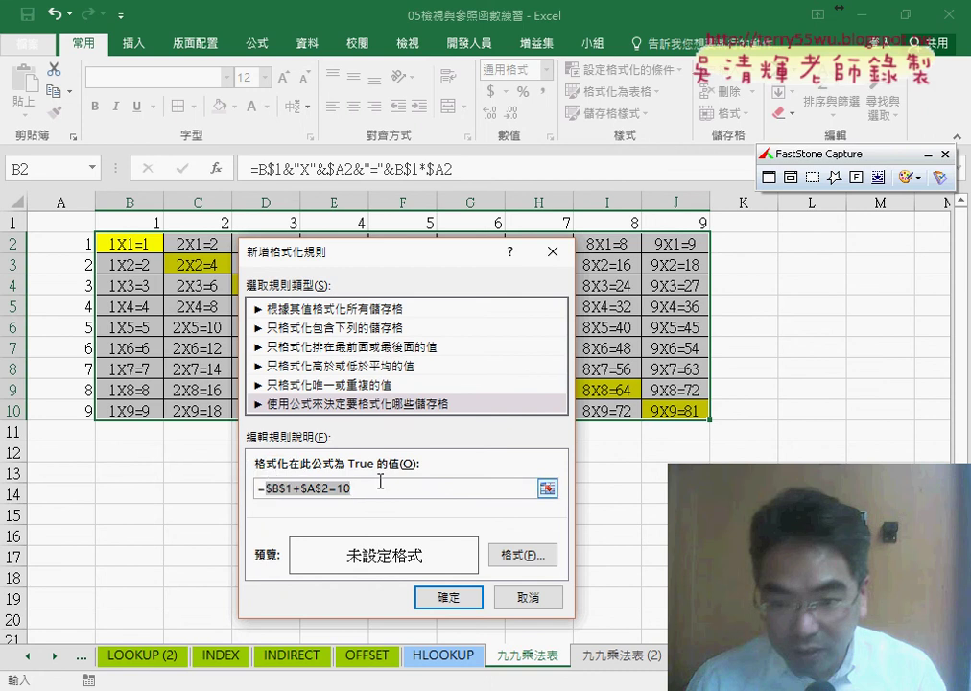
Give the rule an orange fill and bring the New Formatting Rule dialog back up
{"action": "left_click", "coordinate": [526, 564]}
{"action": "left_click", "coordinate": [338, 381]}
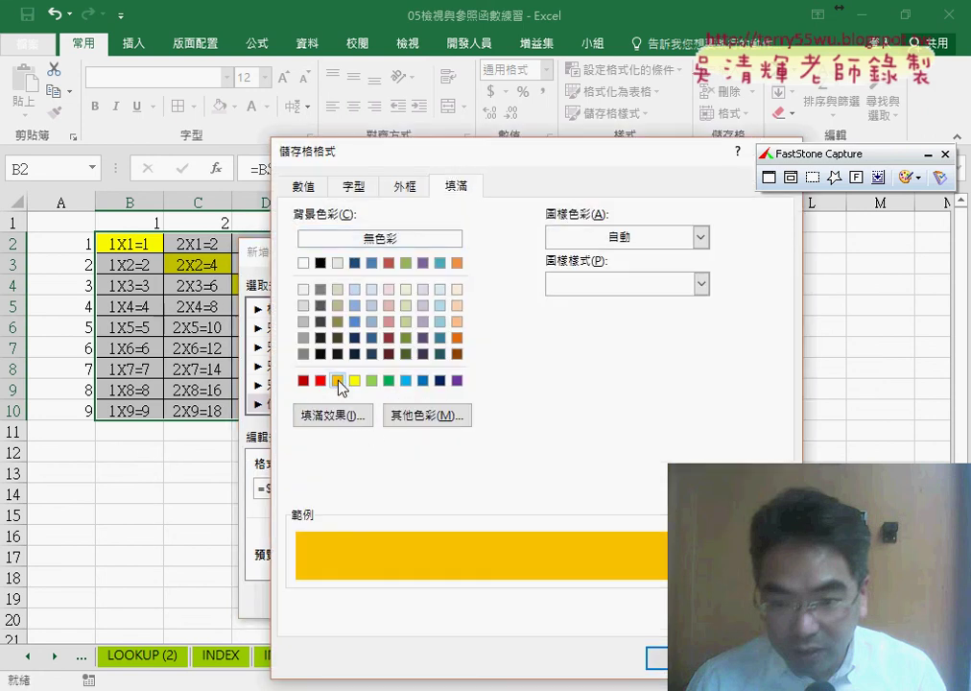
{"action": "left_click", "coordinate": [660, 667]}
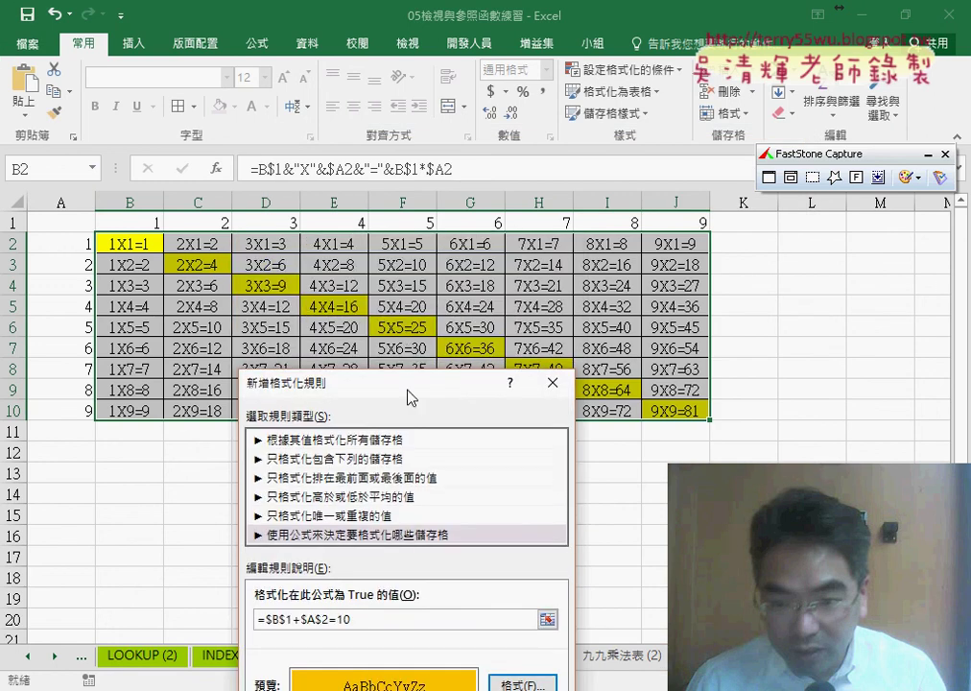
{"action": "left_click_drag", "start_coordinate": [405, 384], "coordinate": [478, 235]}
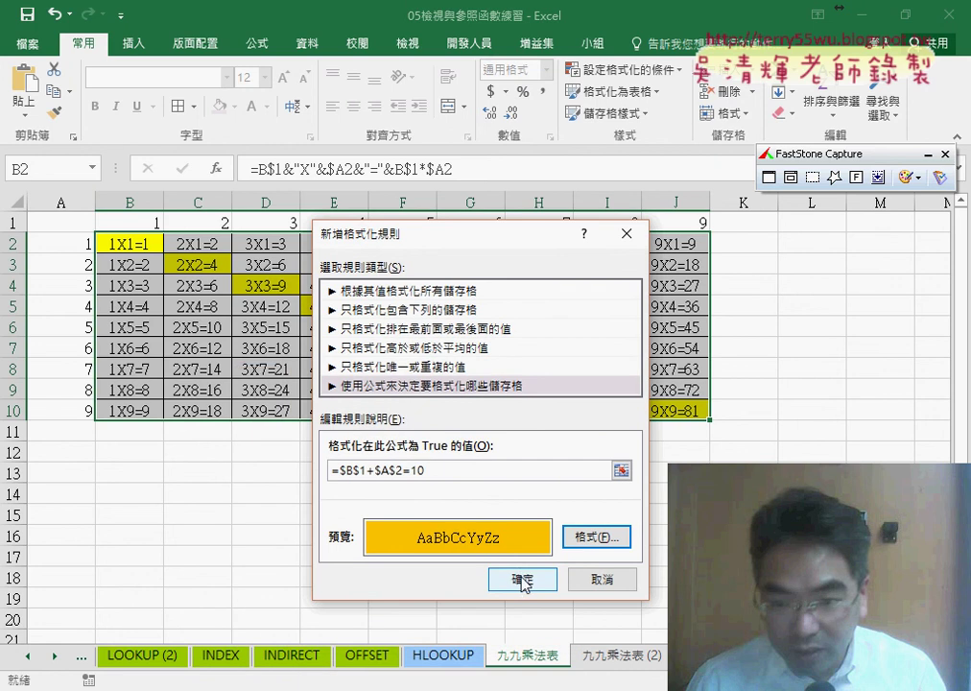
Remove the $ signs before 2 and B to make the formula =B$1+$A2=10, then apply the rule
{"action": "left_click", "coordinate": [392, 472]}
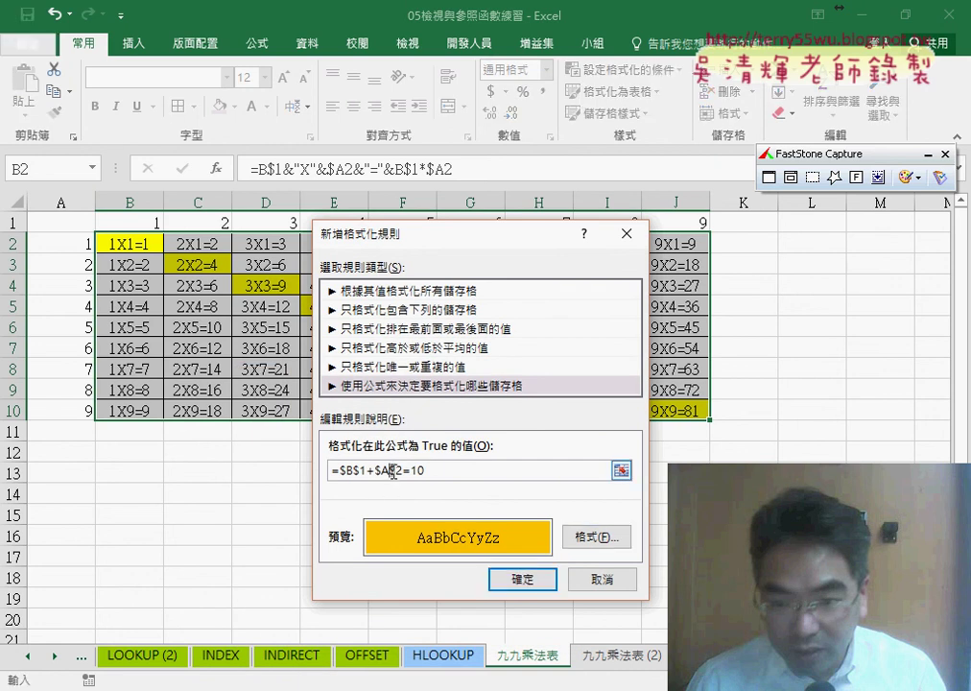
{"action": "key", "text": "BackSpace"}
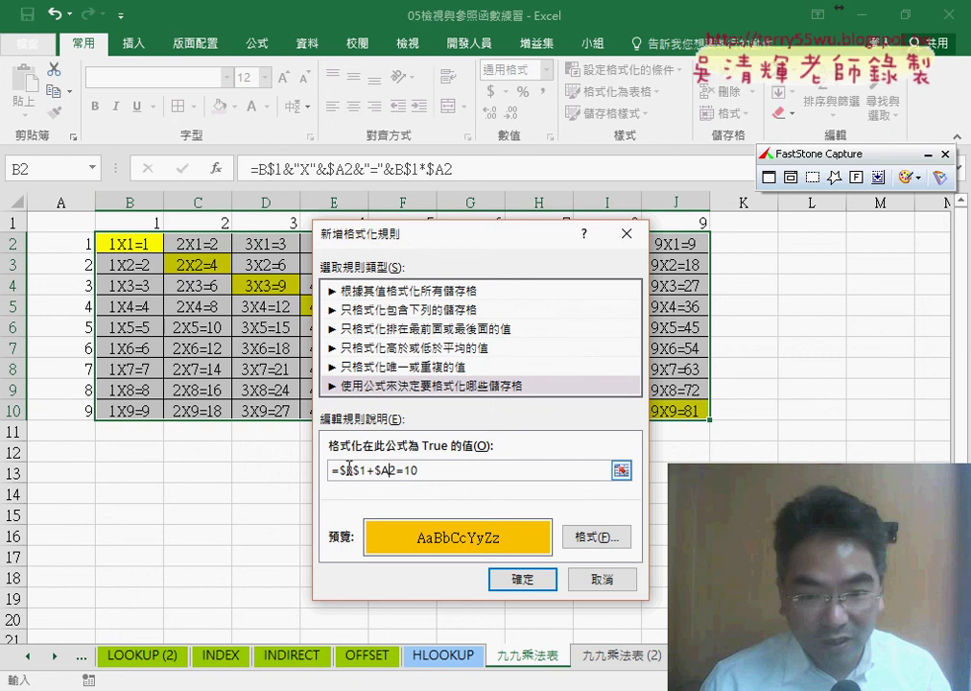
{"action": "key", "text": "Delete"}
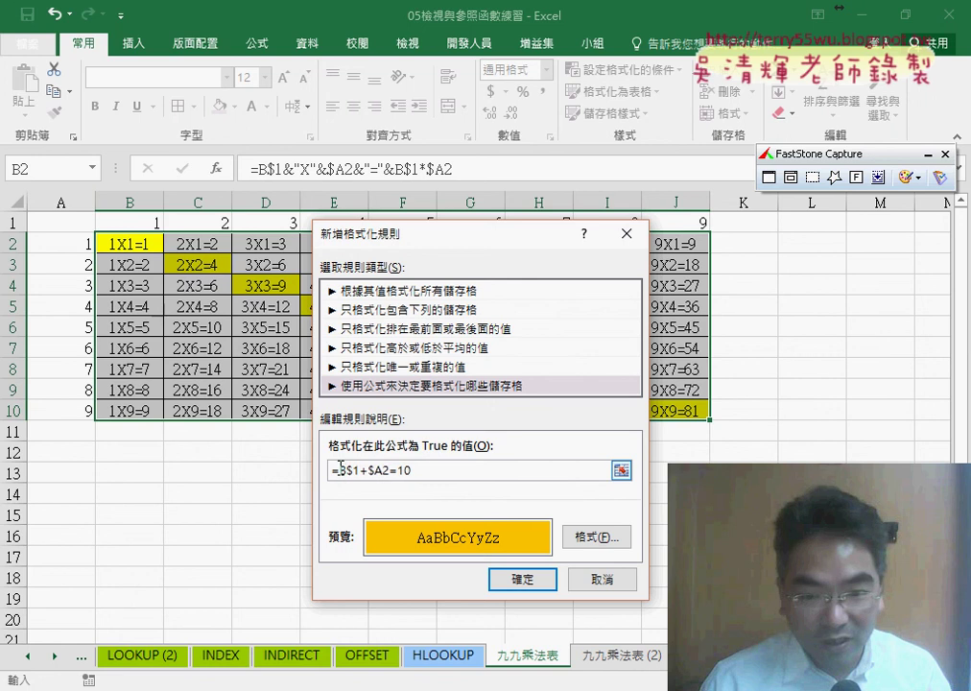
{"action": "left_click", "coordinate": [524, 580]}
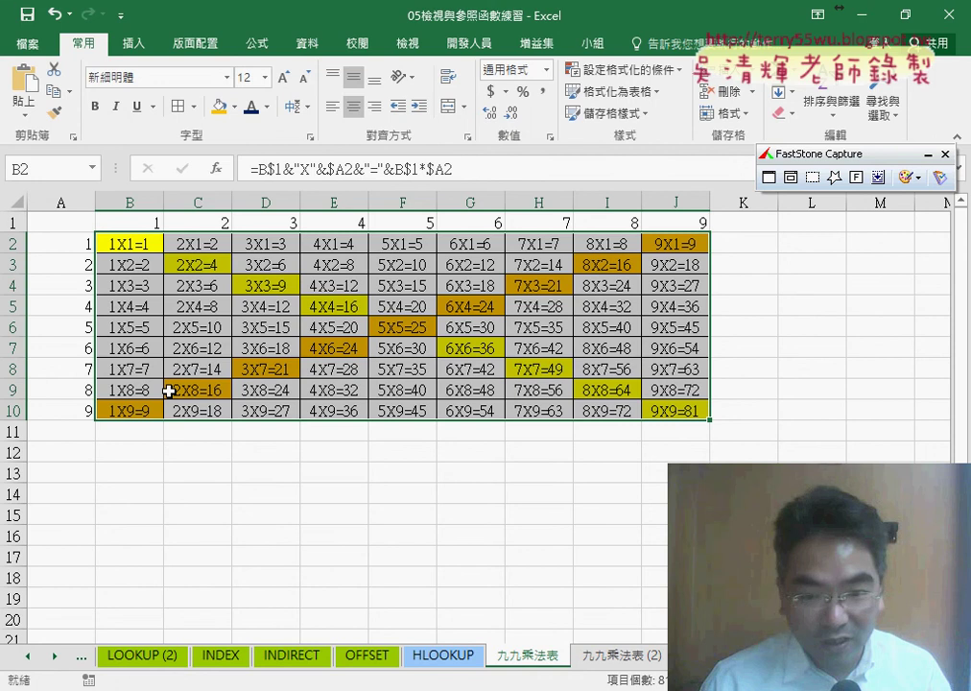
On sheet 九九乘法表 (2), select A1:I9 and start a formula rule =column()=row()
{"action": "left_click", "coordinate": [619, 662]}
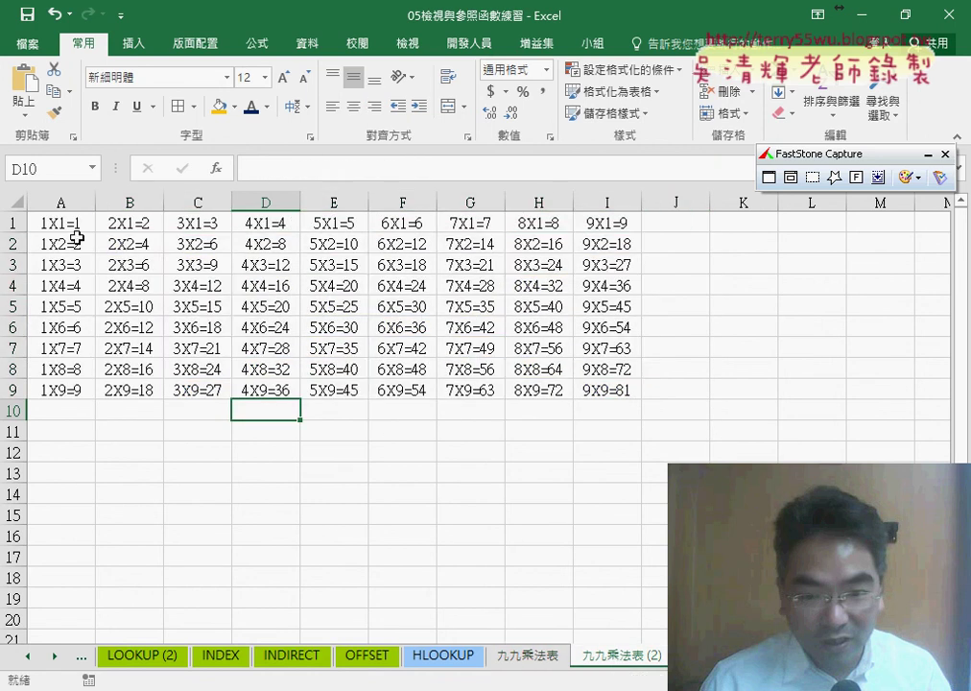
{"action": "mouse_move", "coordinate": [72, 226]}
{"action": "left_mouse_down"}
{"action": "mouse_move", "coordinate": [195, 303]}
{"action": "mouse_move", "coordinate": [613, 395]}
{"action": "left_mouse_up"}
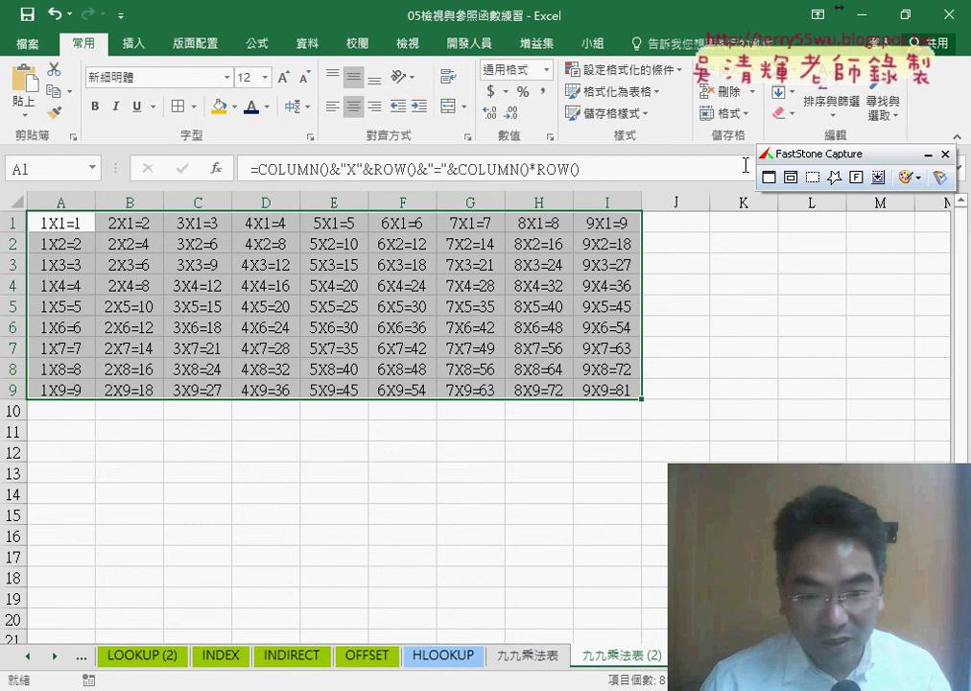
{"action": "left_click", "coordinate": [625, 69]}
{"action": "left_click", "coordinate": [640, 306]}
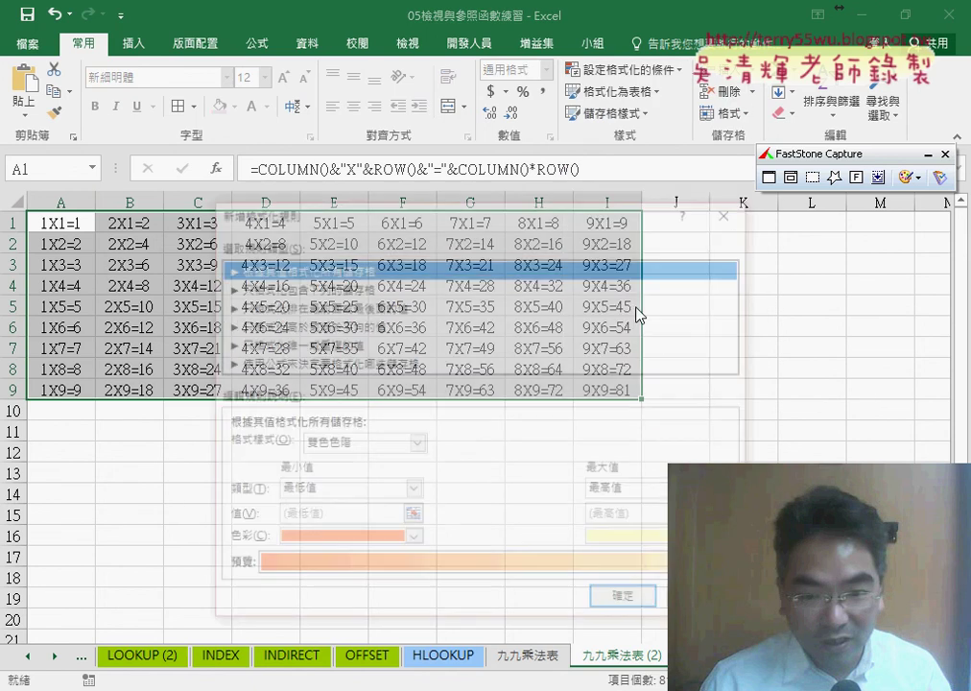
{"action": "left_click", "coordinate": [314, 365]}
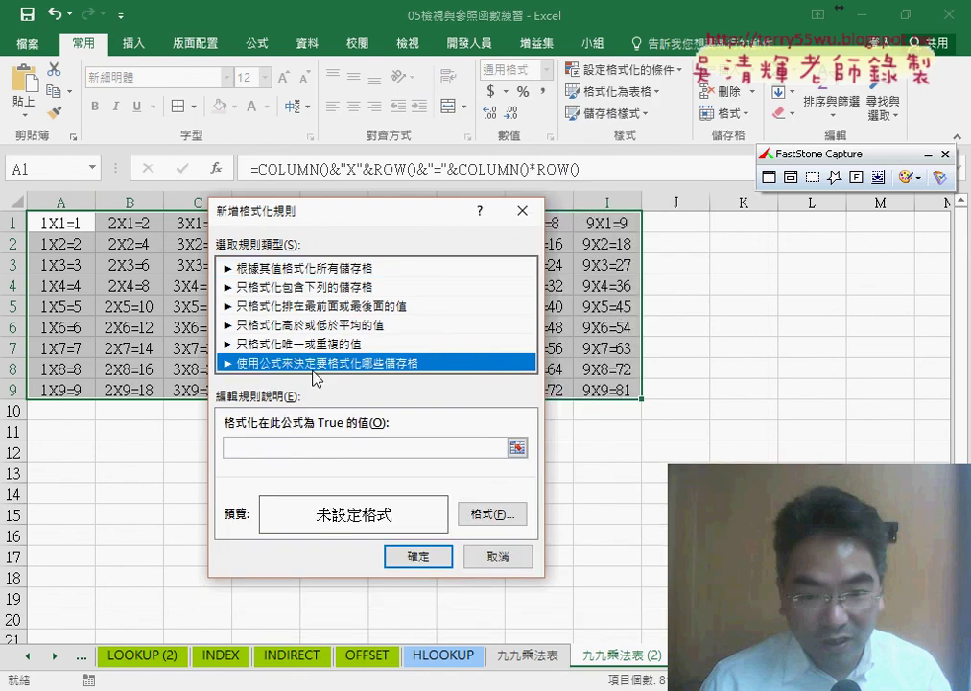
{"action": "left_click", "coordinate": [302, 446]}
{"action": "type", "text": "="}
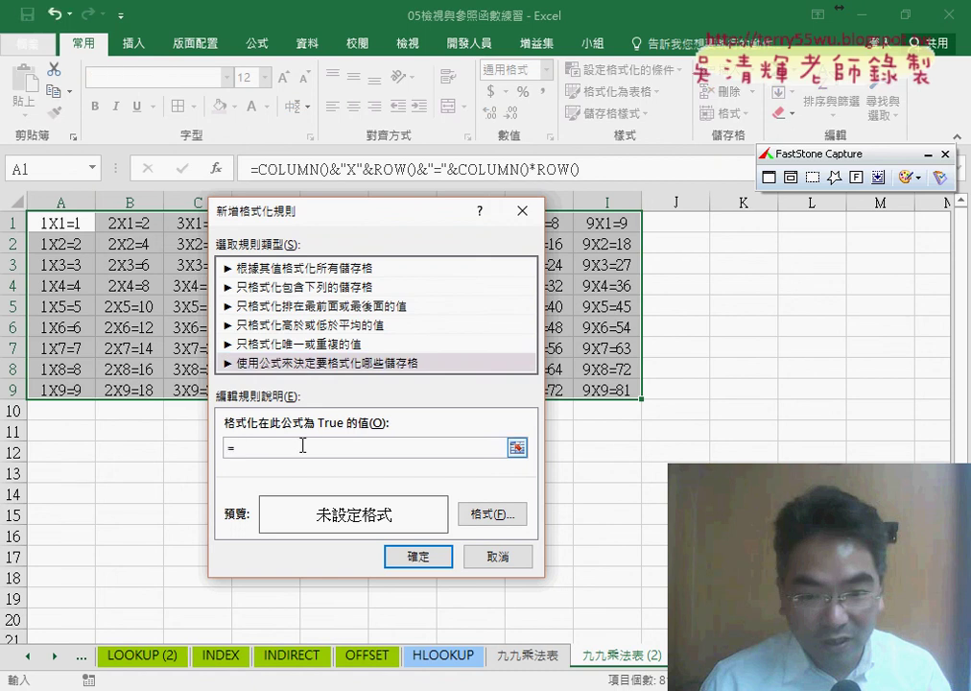
{"action": "type", "text": "col"}
{"action": "type", "text": "umn"}
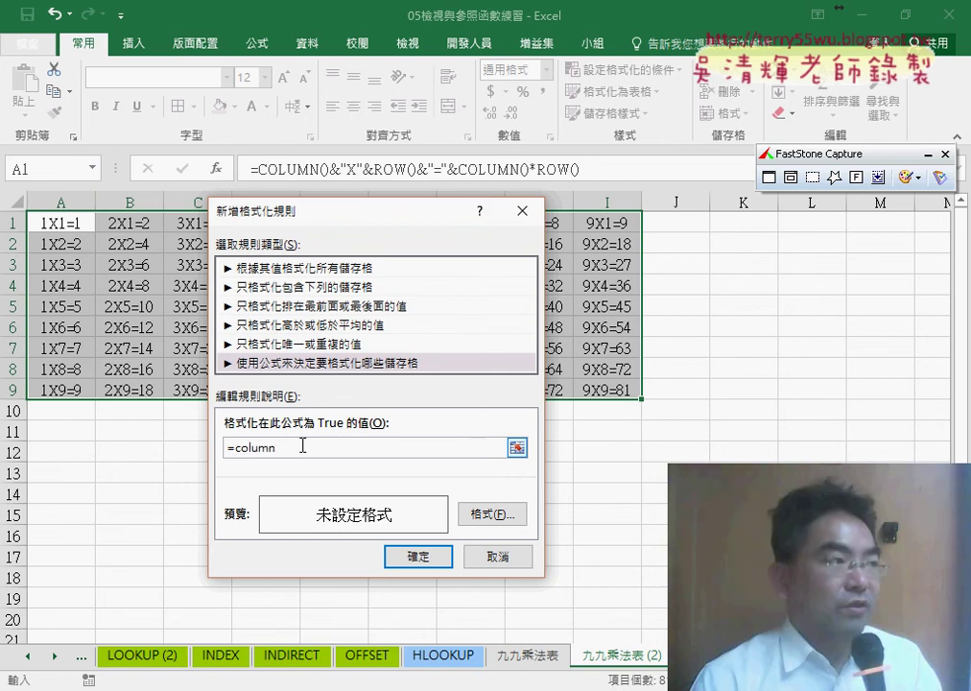
{"action": "type", "text": "()"}
{"action": "type", "text": "="}
{"action": "type", "text": "row("}
{"action": "type", "text": ")"}
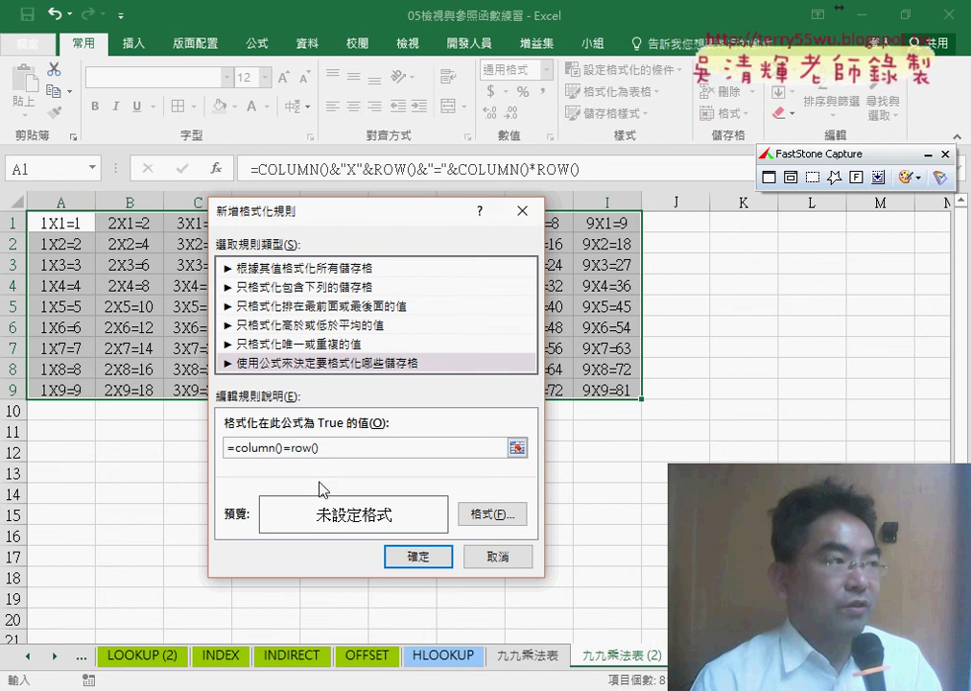
Give the =column()=row() rule a yellow fill and apply it to shade the main diagonal
{"action": "left_click", "coordinate": [492, 514]}
{"action": "left_click", "coordinate": [300, 348]}
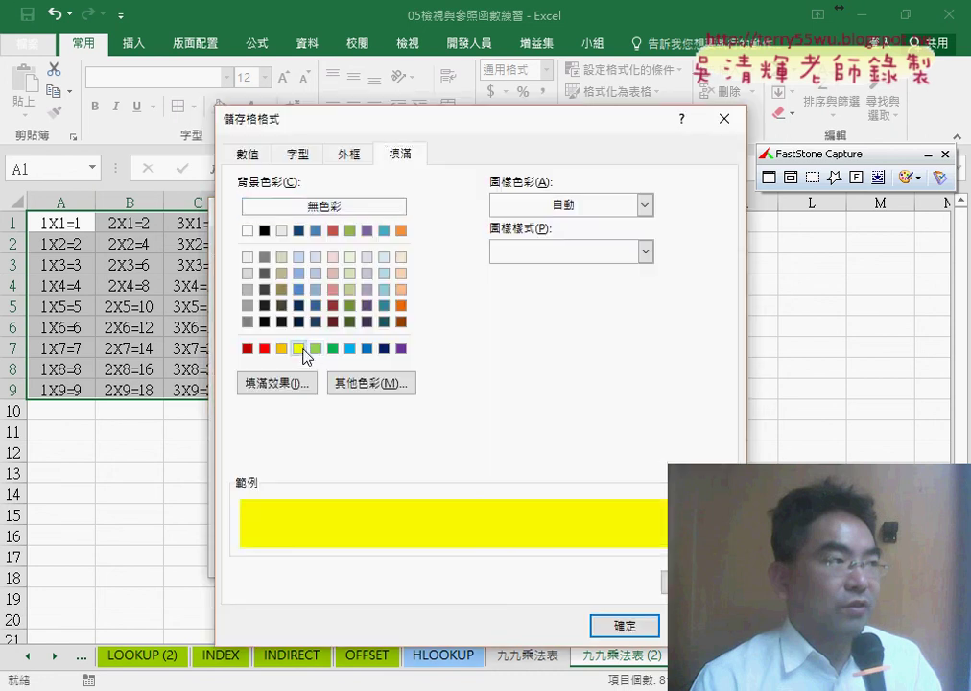
{"action": "left_click", "coordinate": [624, 627]}
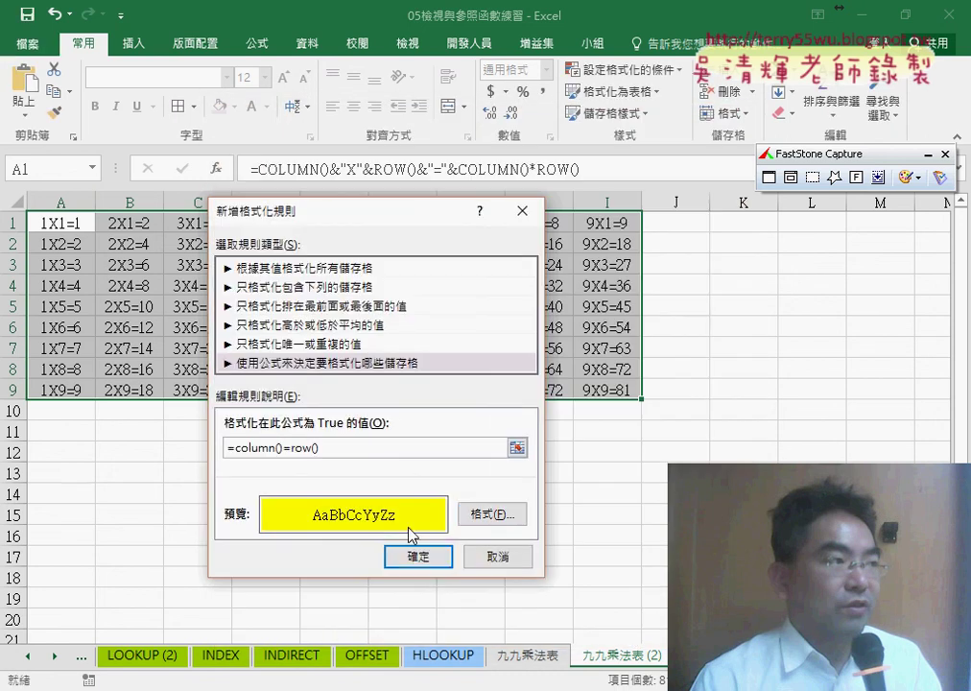
{"action": "left_click_drag", "start_coordinate": [227, 447], "coordinate": [318, 446]}
{"action": "right_click", "coordinate": [256, 446]}
{"action": "left_click", "coordinate": [297, 477]}
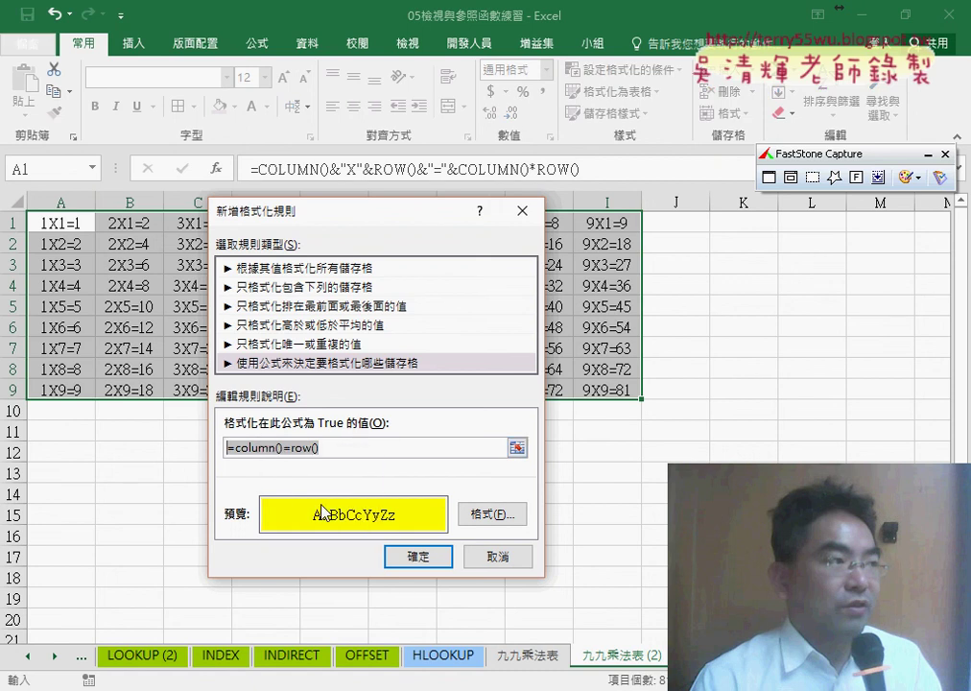
{"action": "left_click", "coordinate": [417, 556]}
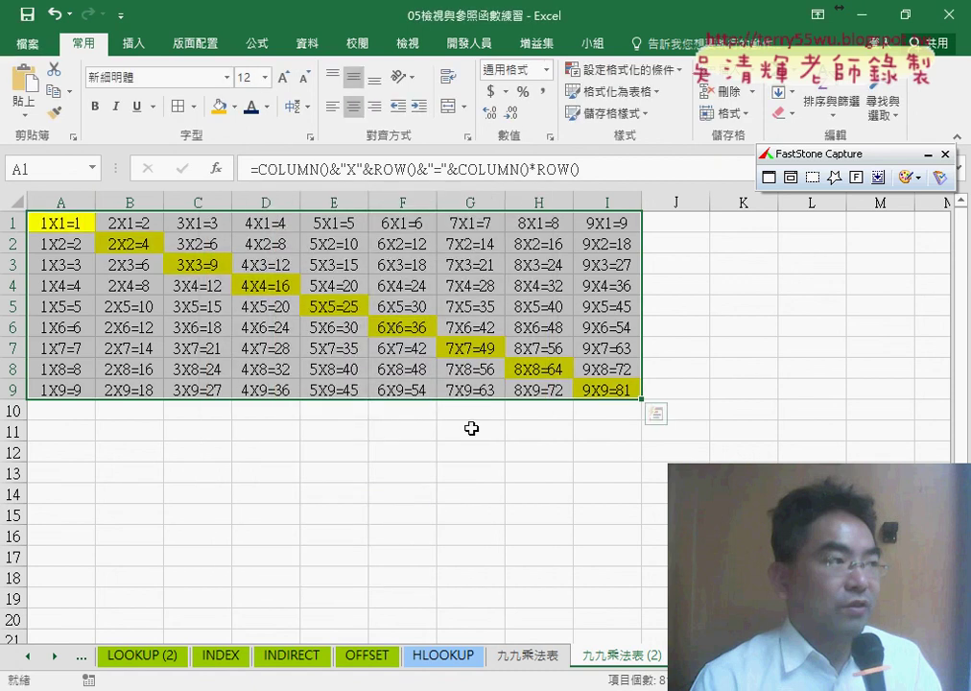
Create a new formula-based rule with the formula =column()+row()=10
{"action": "left_click", "coordinate": [622, 69]}
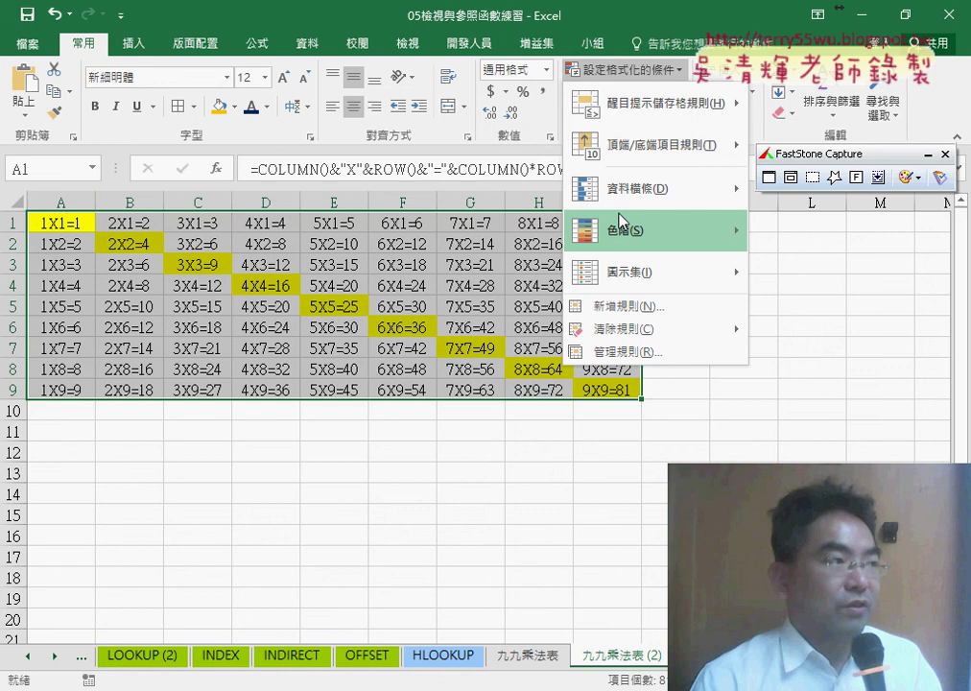
{"action": "left_click", "coordinate": [625, 306]}
{"action": "left_click", "coordinate": [144, 338]}
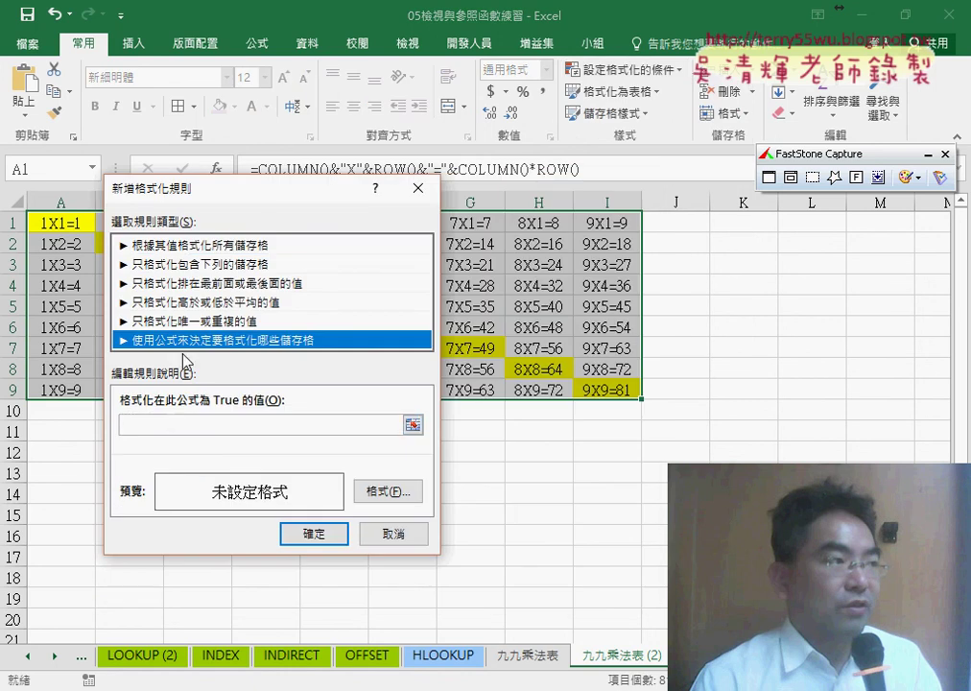
{"action": "left_click", "coordinate": [195, 427]}
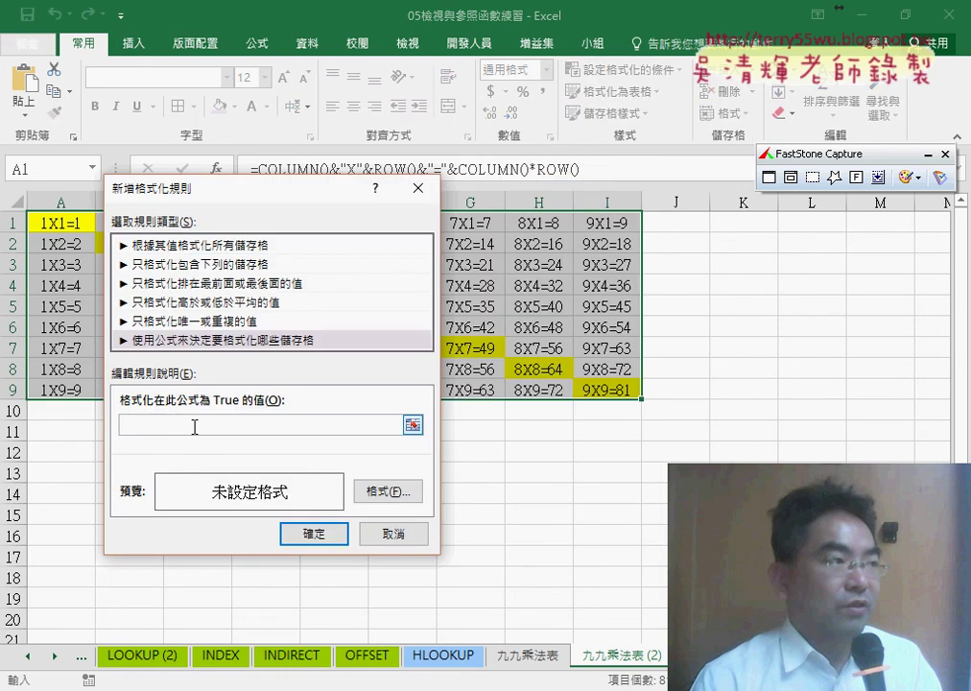
{"action": "type", "text": "=column()=row()"}
{"action": "left_click", "coordinate": [179, 425]}
{"action": "key", "text": "BackSpace"}
{"action": "type", "text": "+"}
{"action": "left_click", "coordinate": [395, 424]}
{"action": "type", "text": "=10"}
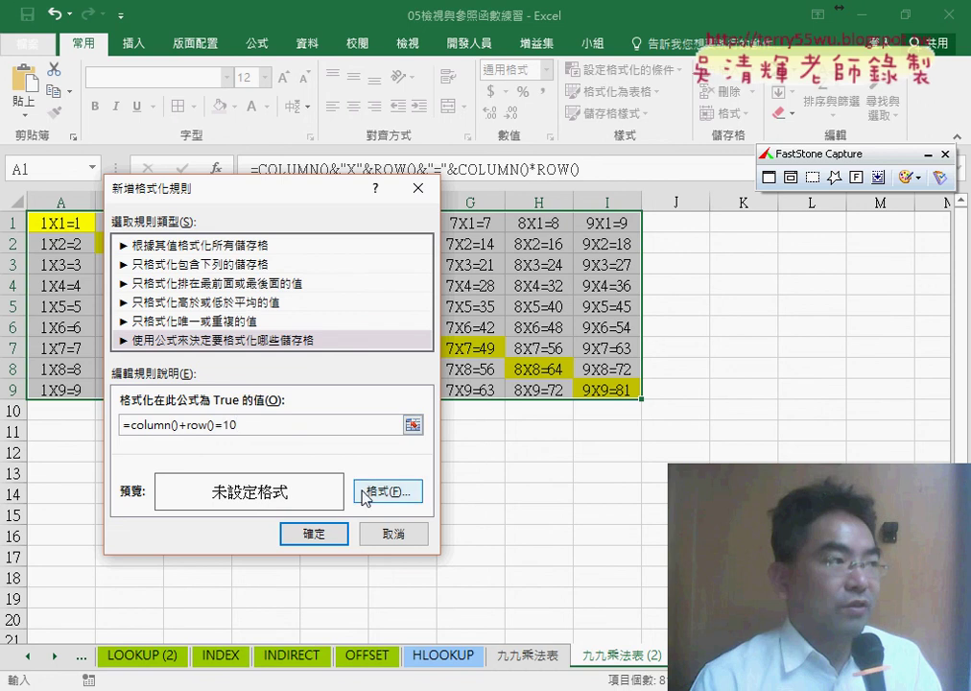
Set the rule's fill to orange and apply it to shade the anti-diagonal
{"action": "left_click", "coordinate": [384, 492]}
{"action": "left_click", "coordinate": [178, 325]}
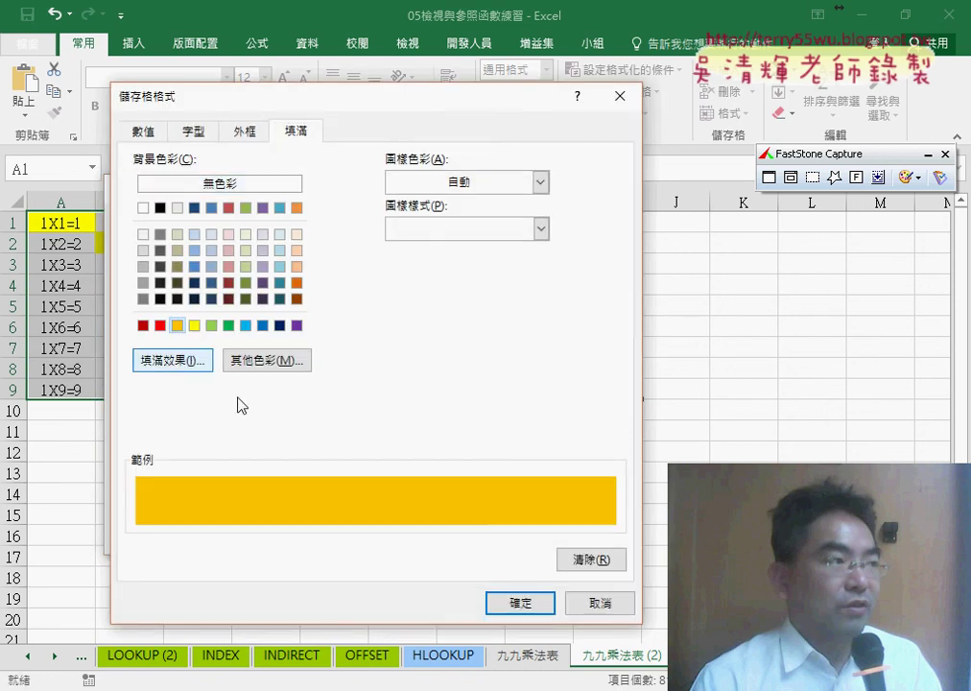
{"action": "left_click", "coordinate": [518, 604]}
{"action": "left_click", "coordinate": [301, 537]}
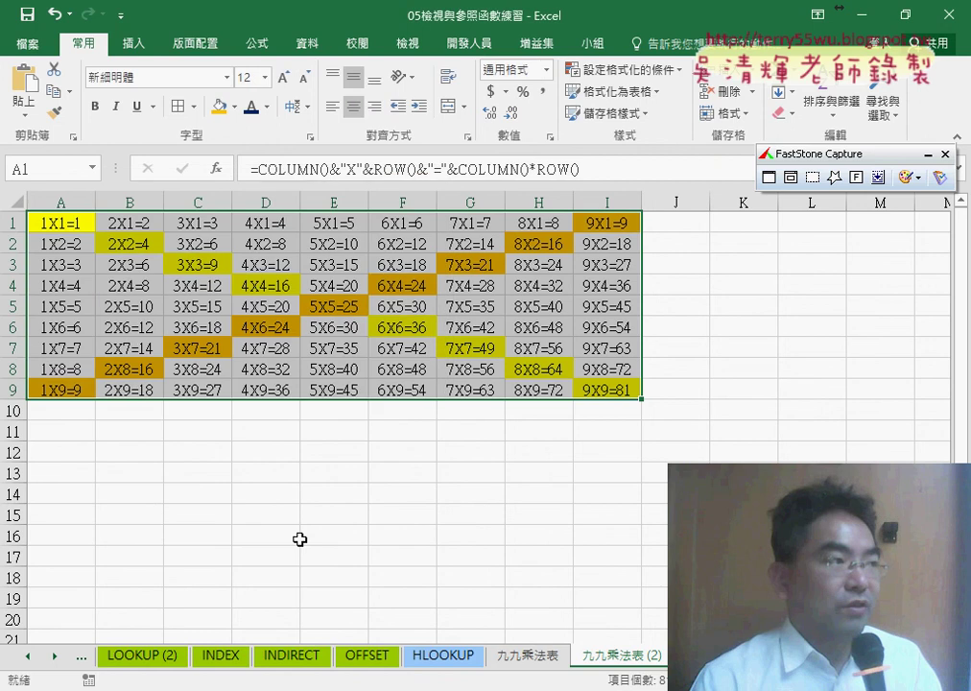